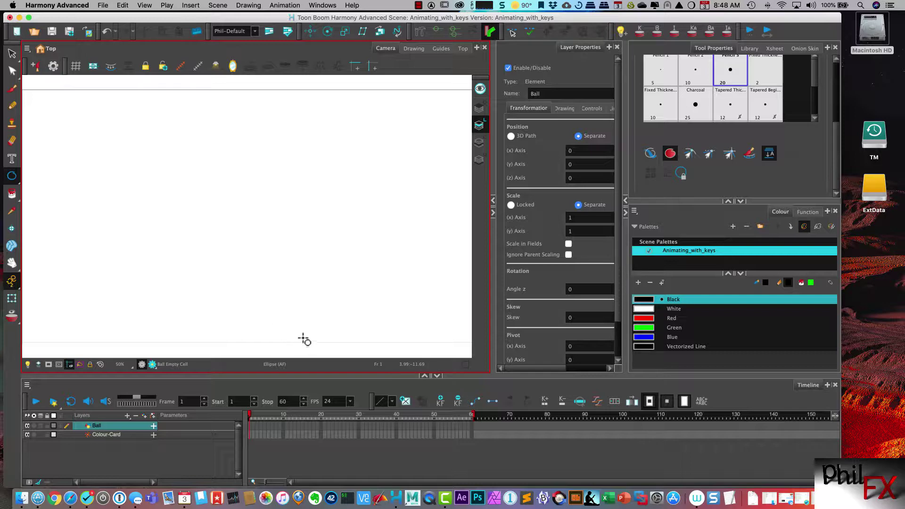
Draw a small green-filled circle with a black outline in the lower-left area of the camera view, on frame 1 of the Ball layer.
left_click(256, 427)
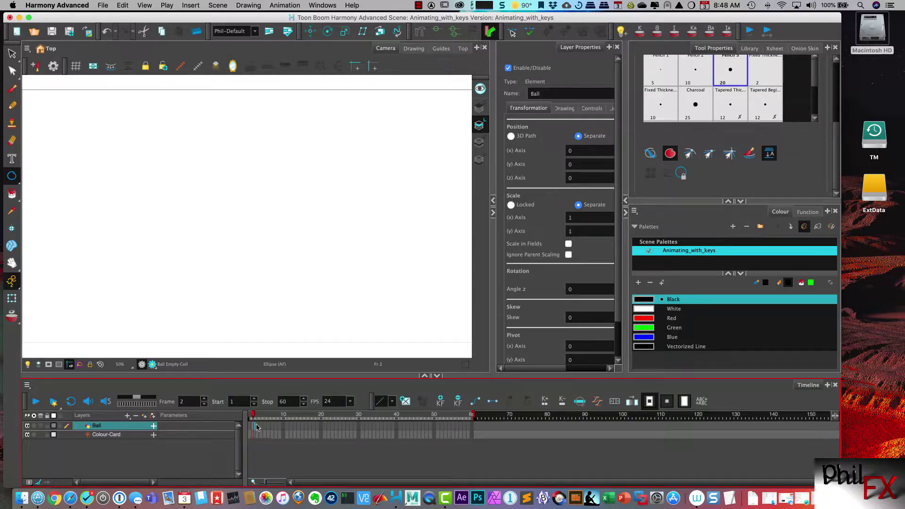
left_click(250, 427)
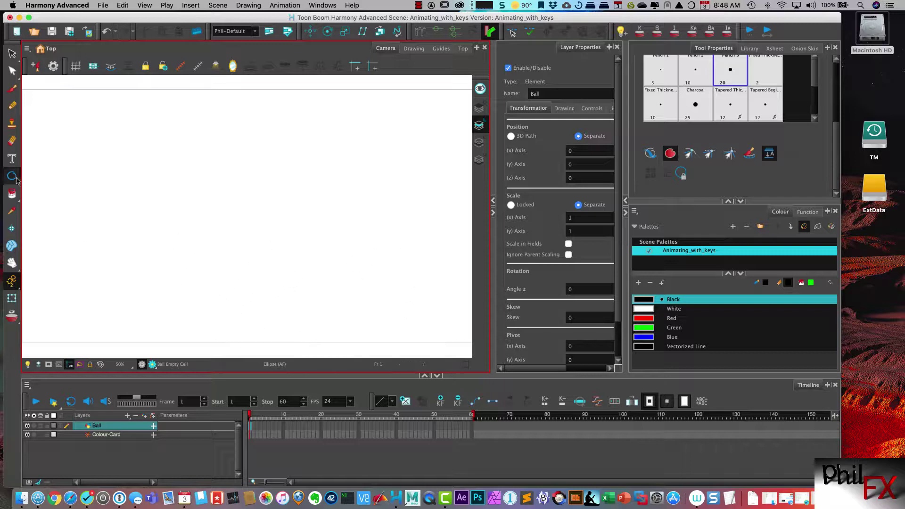
left_click_drag(12, 176, 30, 186)
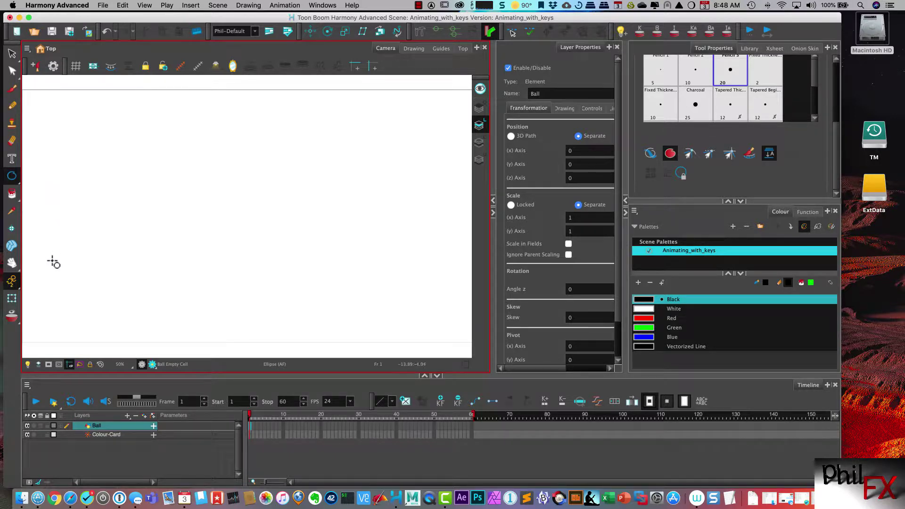
left_click_drag(48, 277, 78, 297)
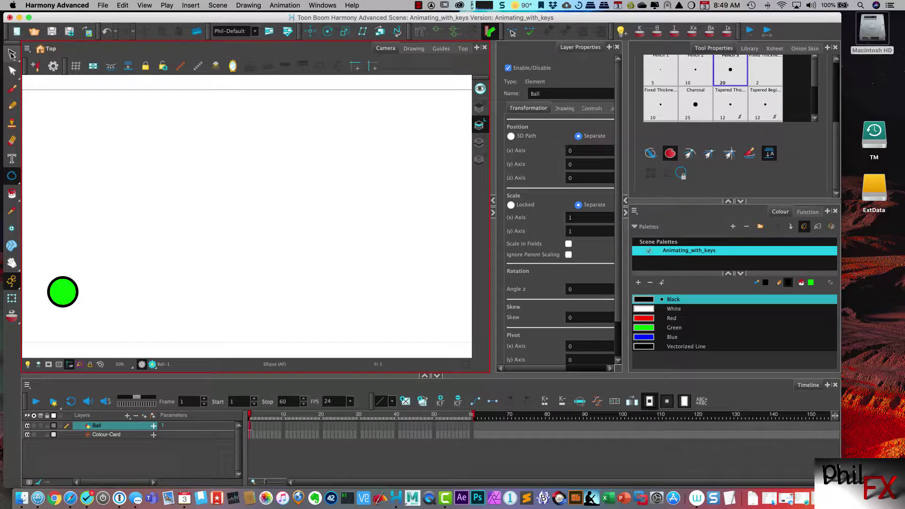
Move the Ball layer's pivot from the scene centre to the centre of the green circle.
left_click(12, 54)
left_click(70, 304)
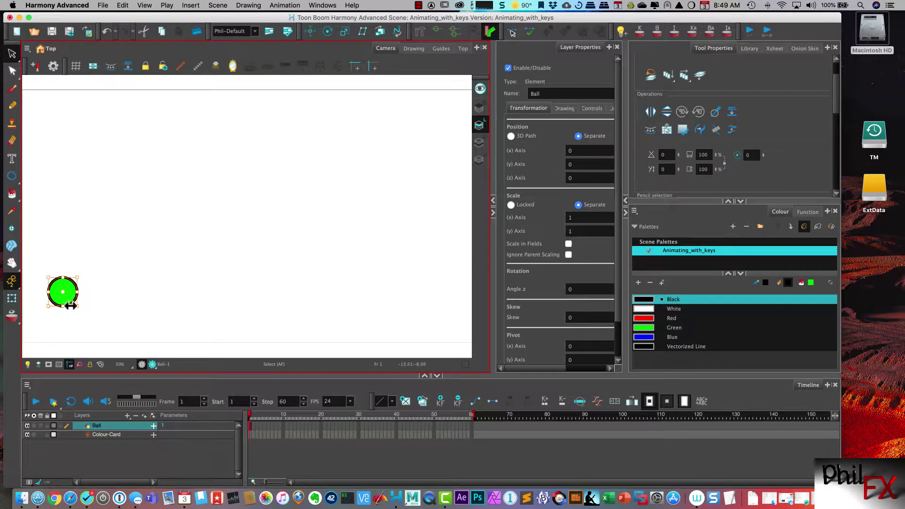
left_click(14, 302)
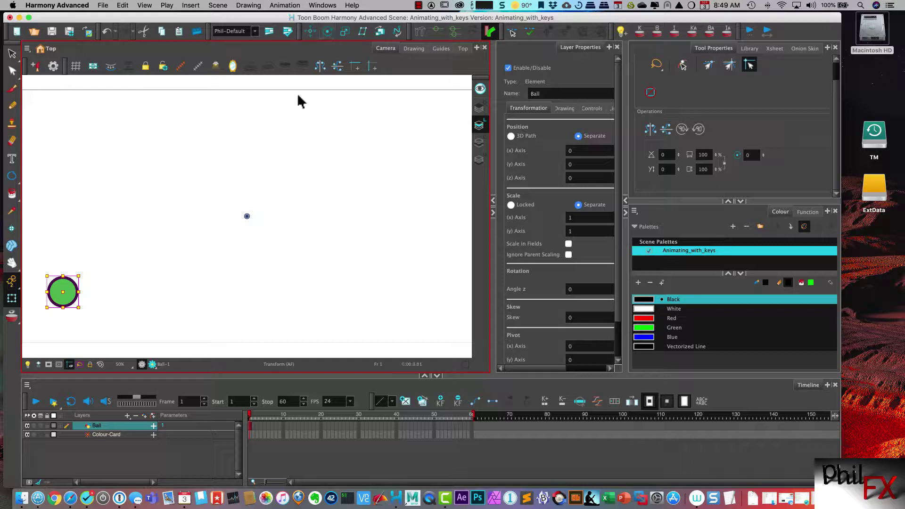
left_click(310, 31)
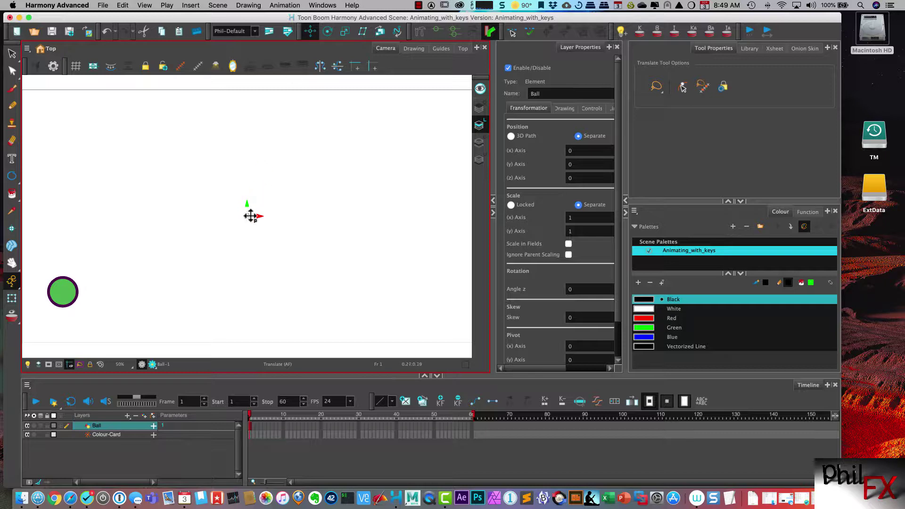
left_click_drag(246, 216, 62, 291)
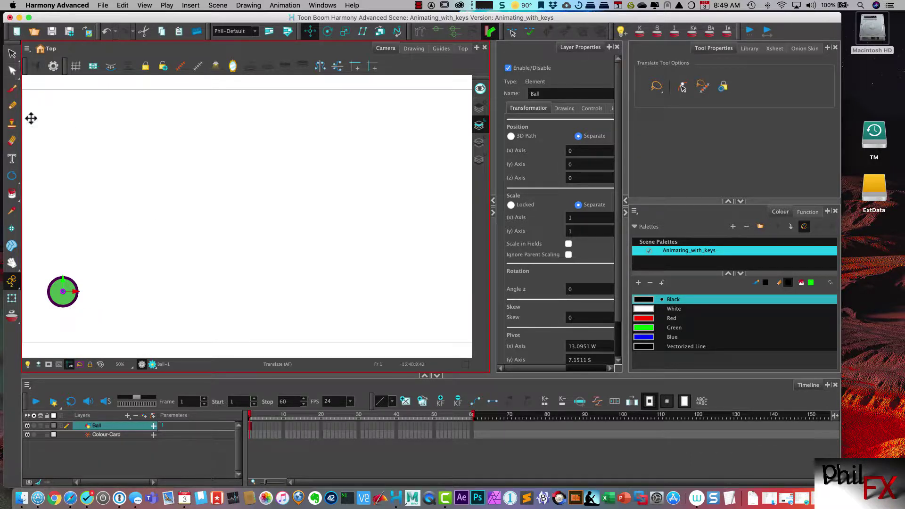
Collapse the Layer Properties view to widen the camera view, and restore it.
left_click(12, 55)
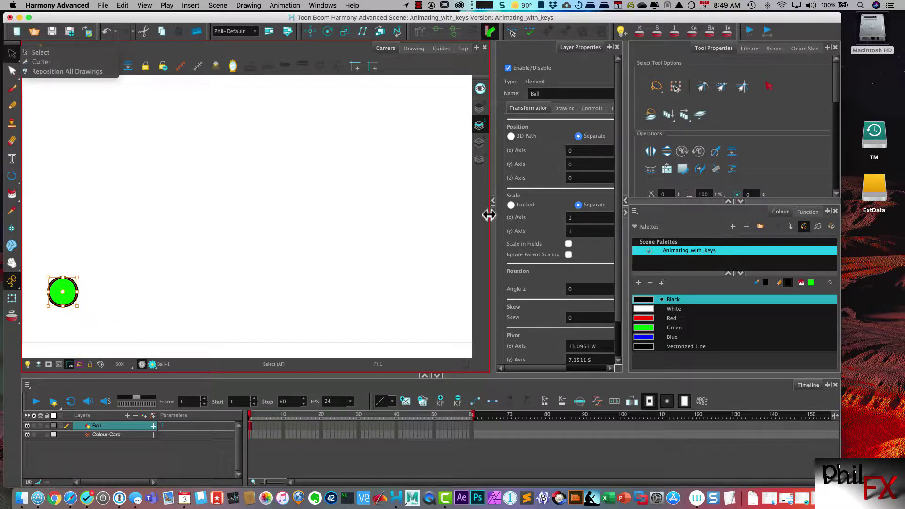
left_click_drag(492, 215, 618, 208)
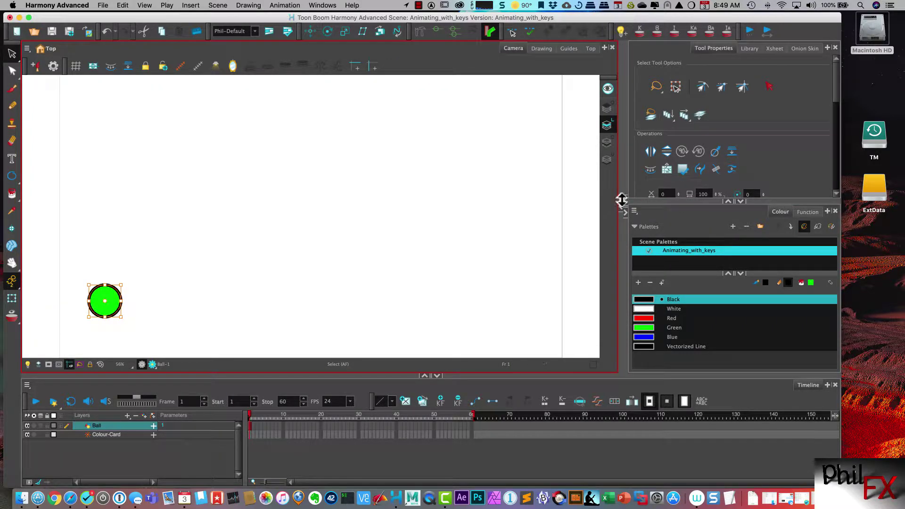
left_click(621, 210)
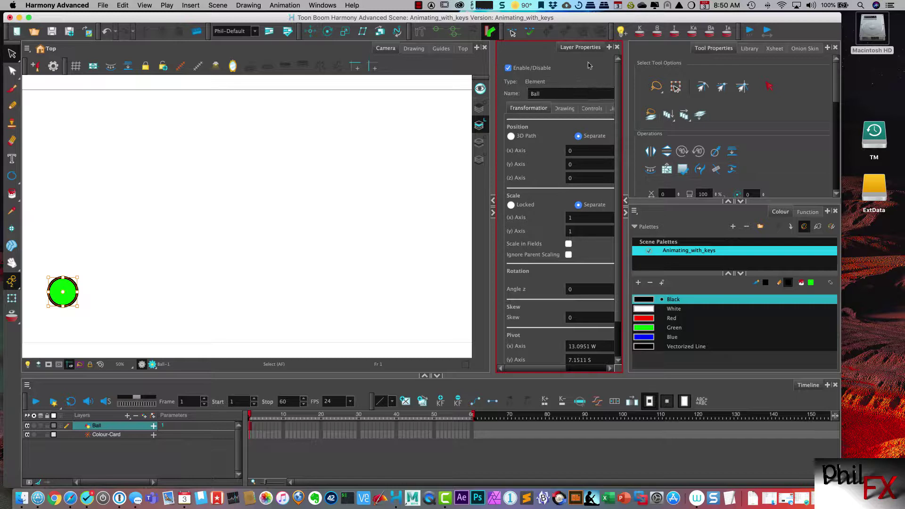
Examine the Ball layer's properties, comparing the 3D Path and Separate position modes, and close them with Separate selected.
double_click(114, 424)
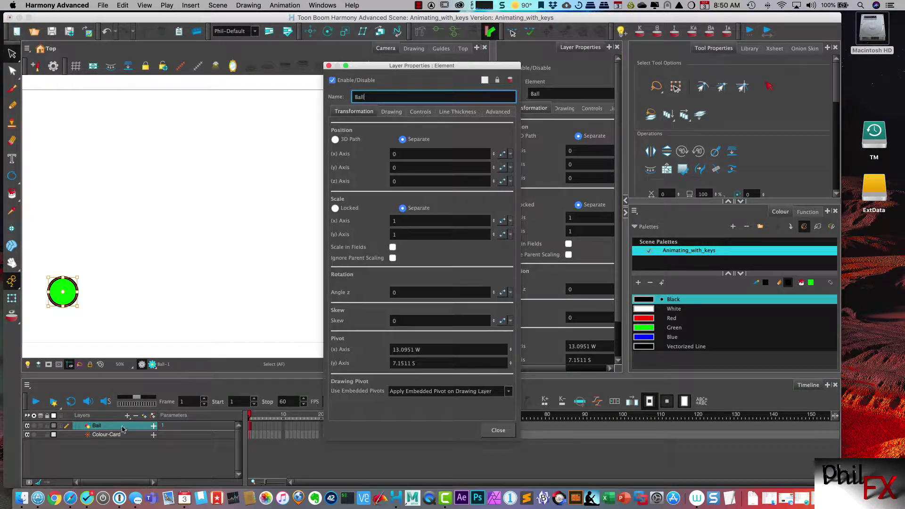
left_click_drag(408, 60, 272, 35)
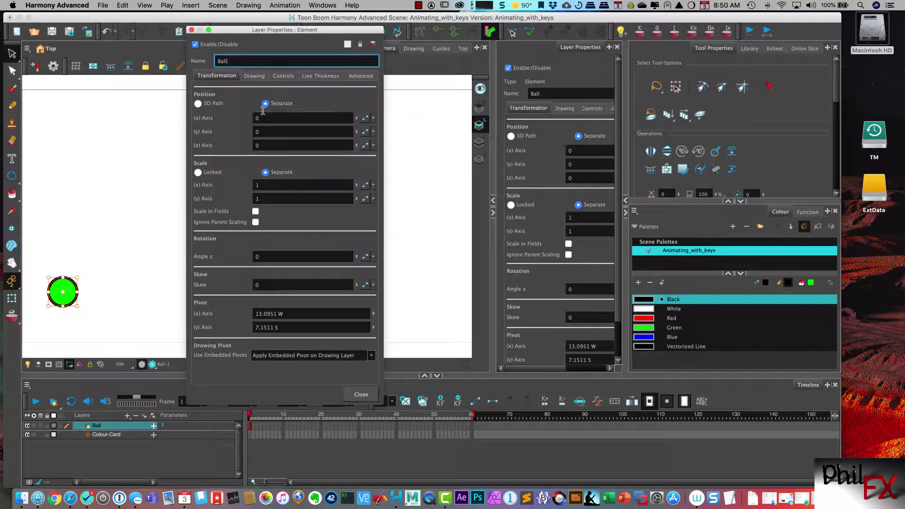
left_click(198, 104)
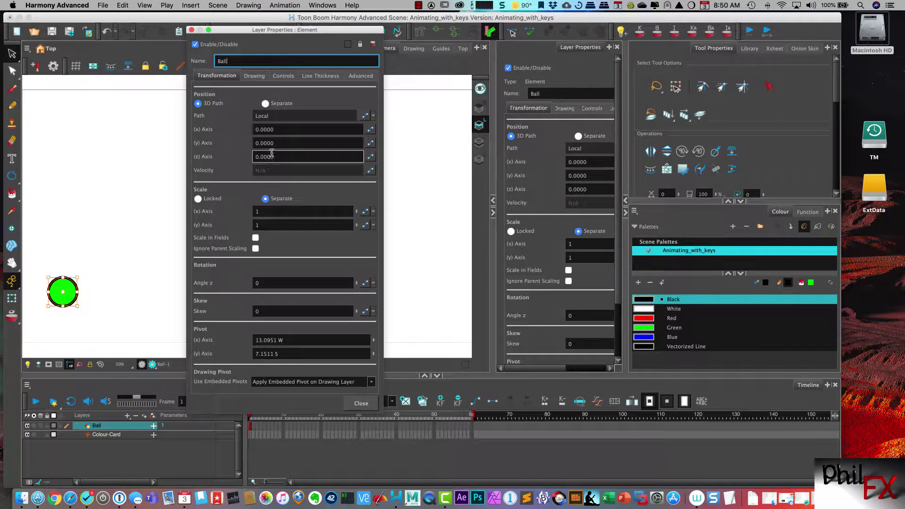
left_click(266, 104)
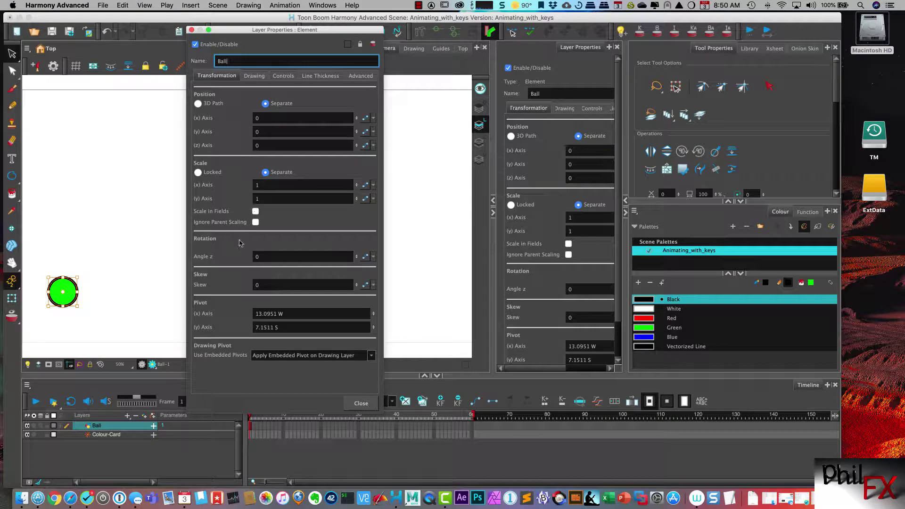
left_click(198, 104)
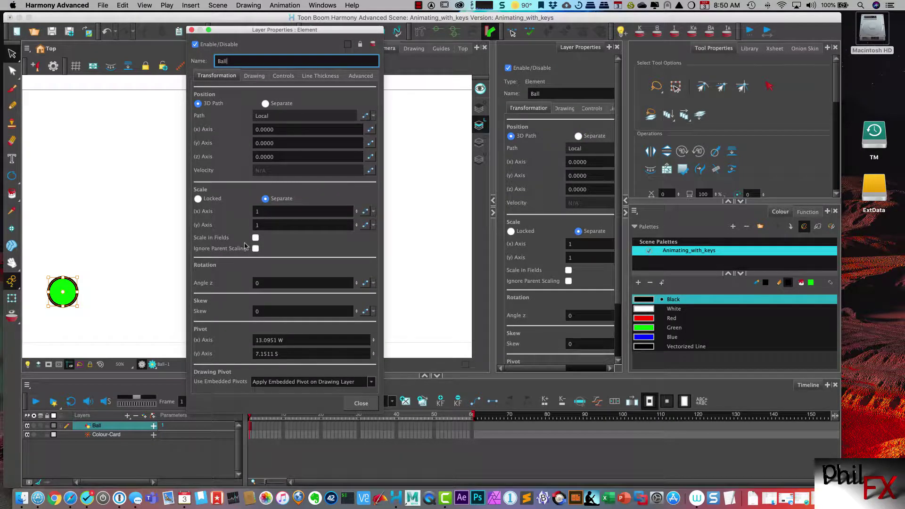
left_click(266, 104)
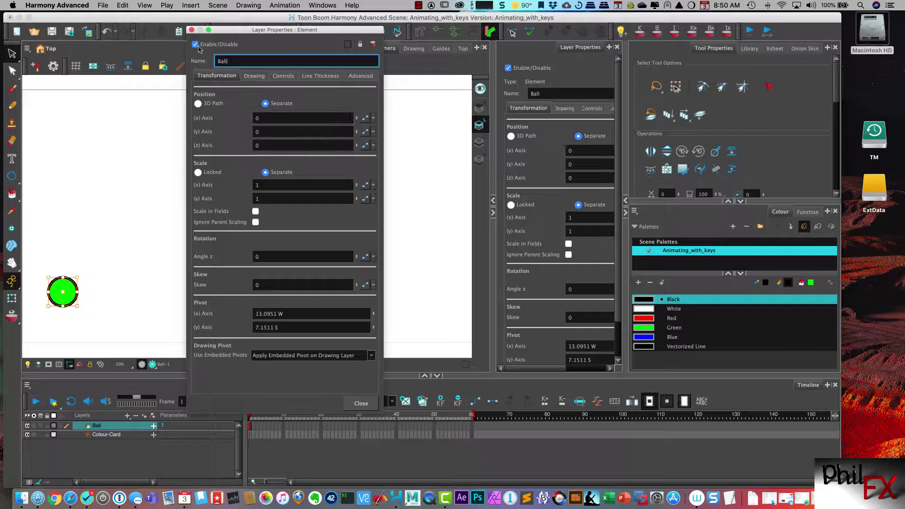
left_click(192, 30)
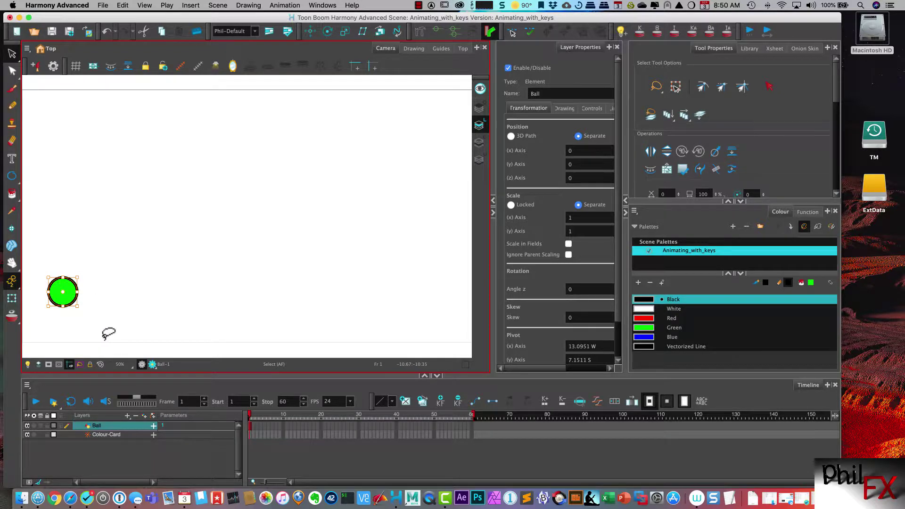
Turn off stop-motion keyframes and add a keyframe to the Ball layer at frame 1.
left_click(13, 299)
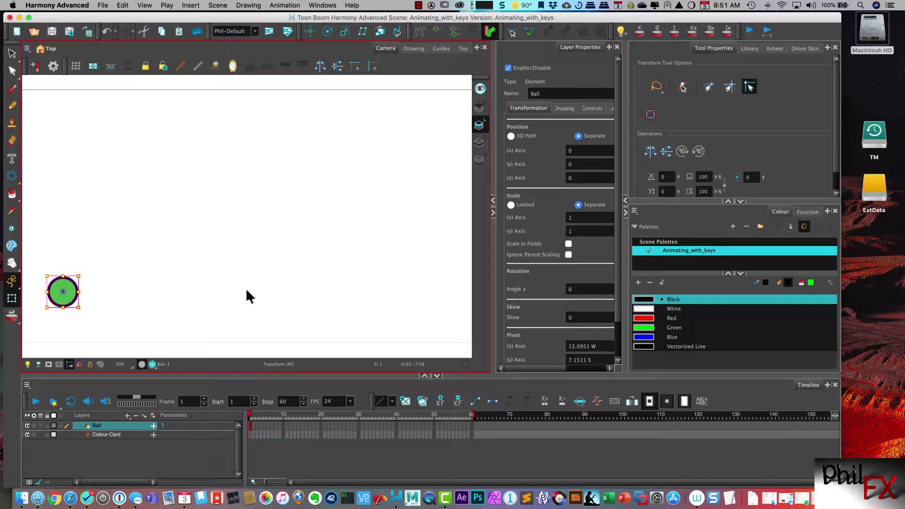
left_click(296, 6)
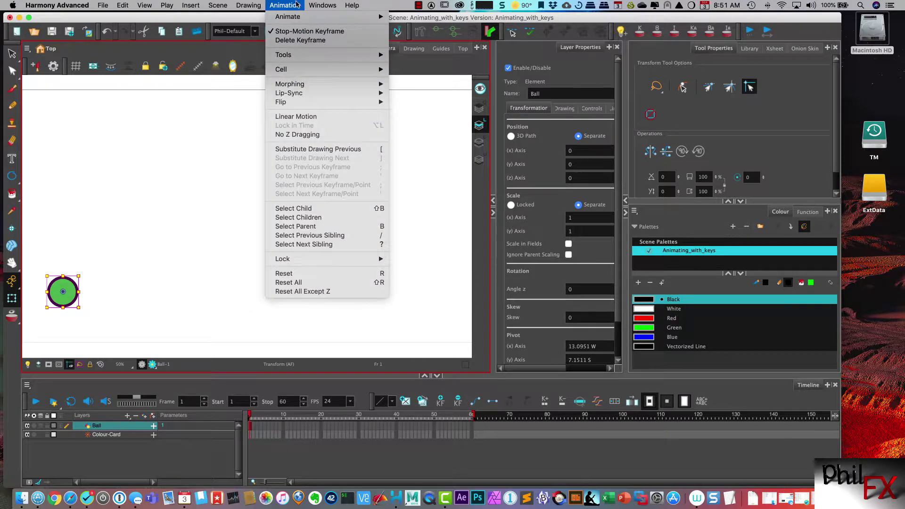
left_click(296, 30)
left_click(290, 5)
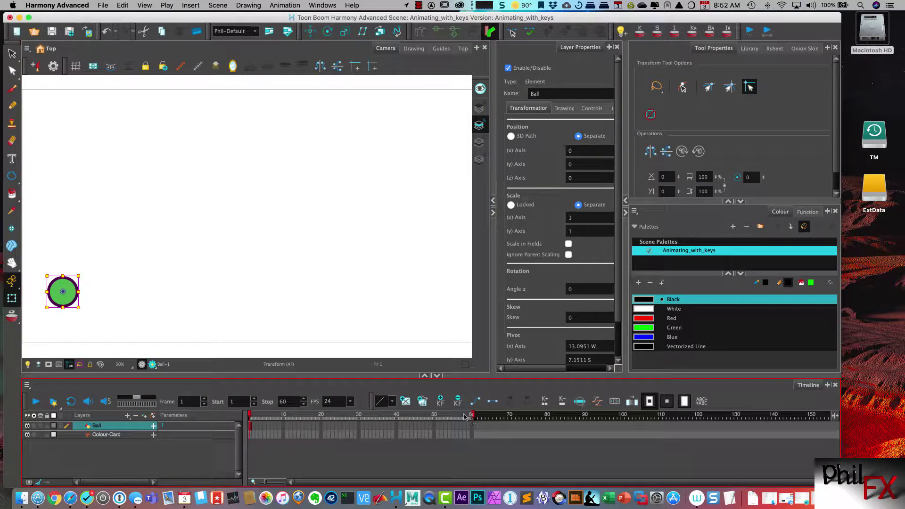
left_click(440, 401)
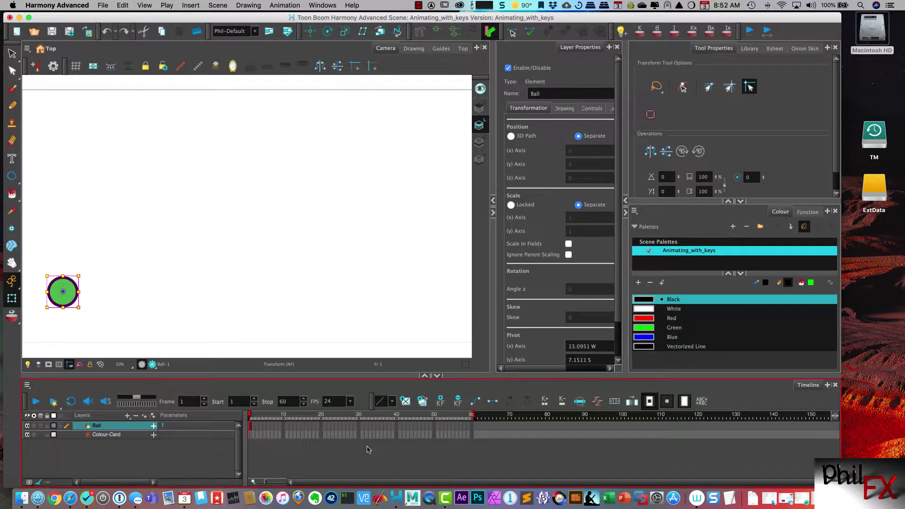
key("super+shift+z")
Extend the Ball drawing's exposure through frame 60 and return to frame 1.
left_click_drag(248, 415, 283, 415)
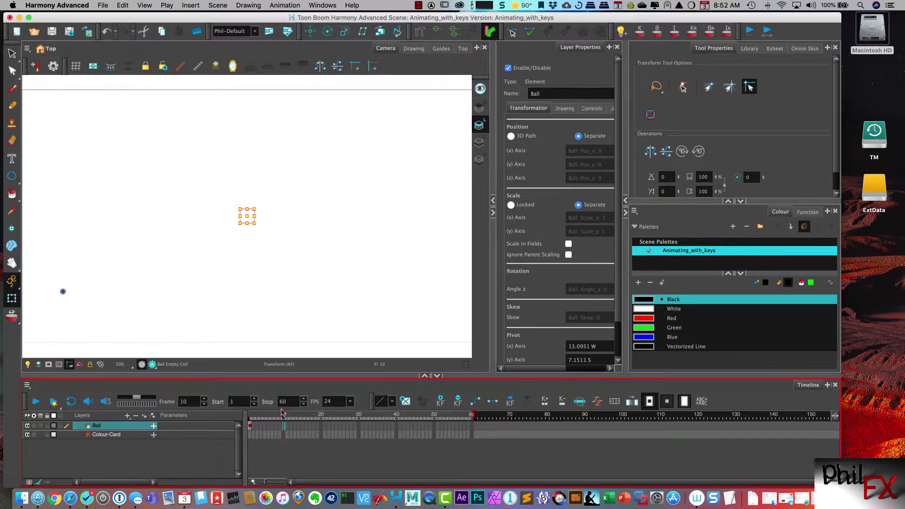
left_click_drag(283, 414, 265, 414)
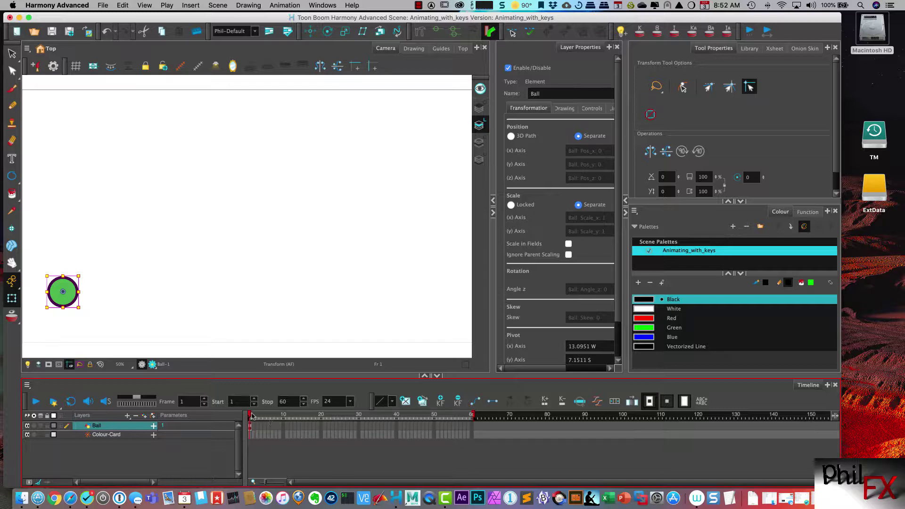
left_click_drag(250, 414, 471, 418)
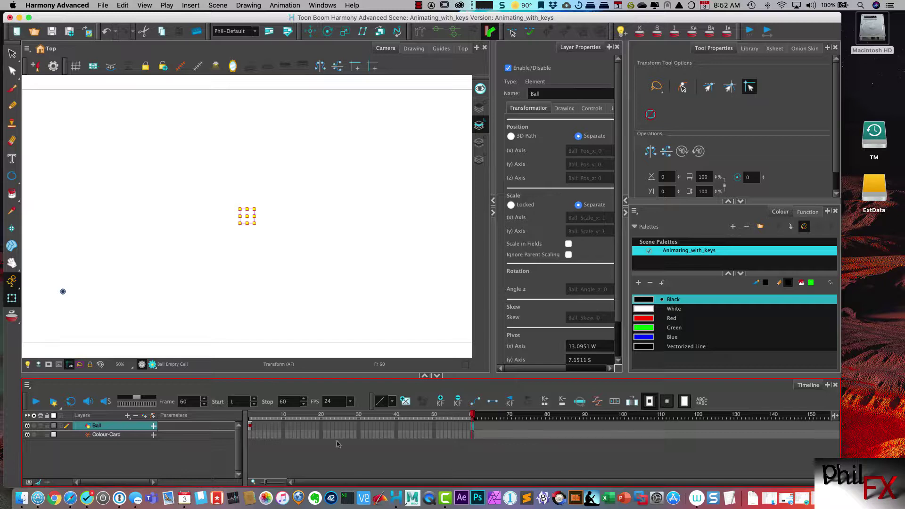
right_click(472, 425)
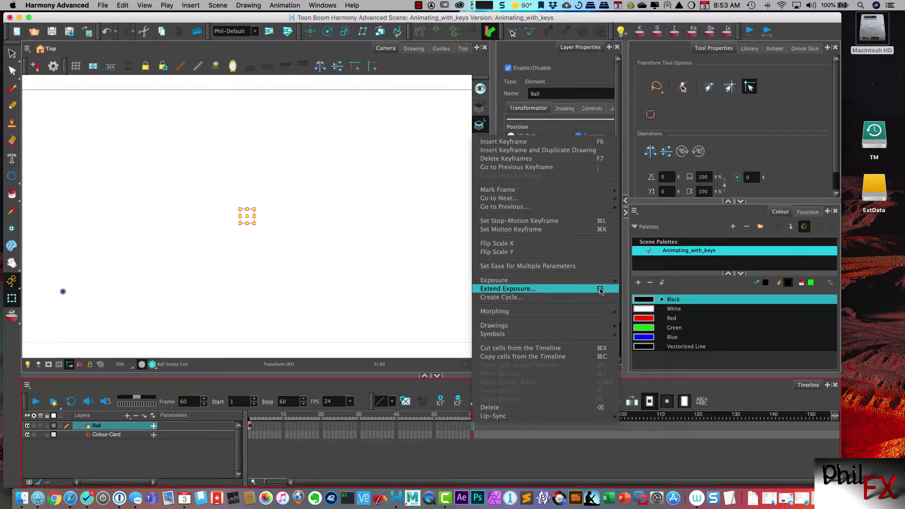
left_click(527, 289)
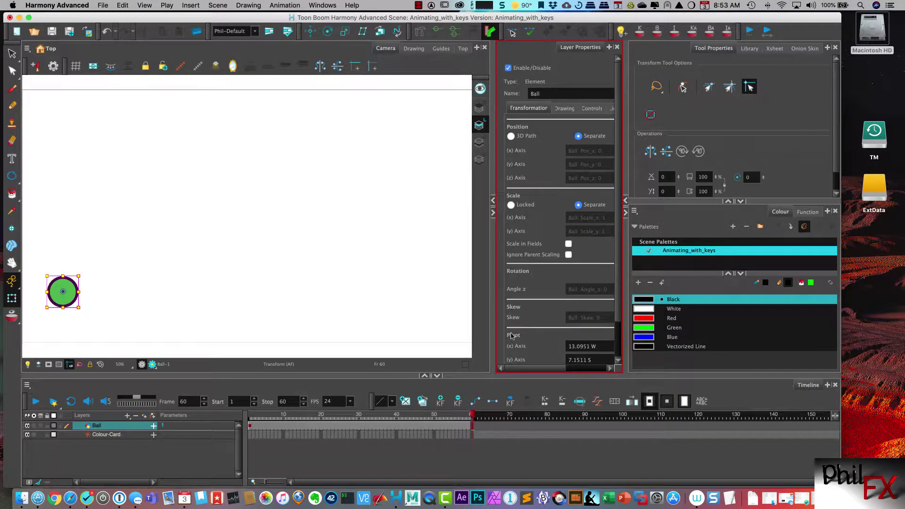
left_click_drag(473, 417, 250, 417)
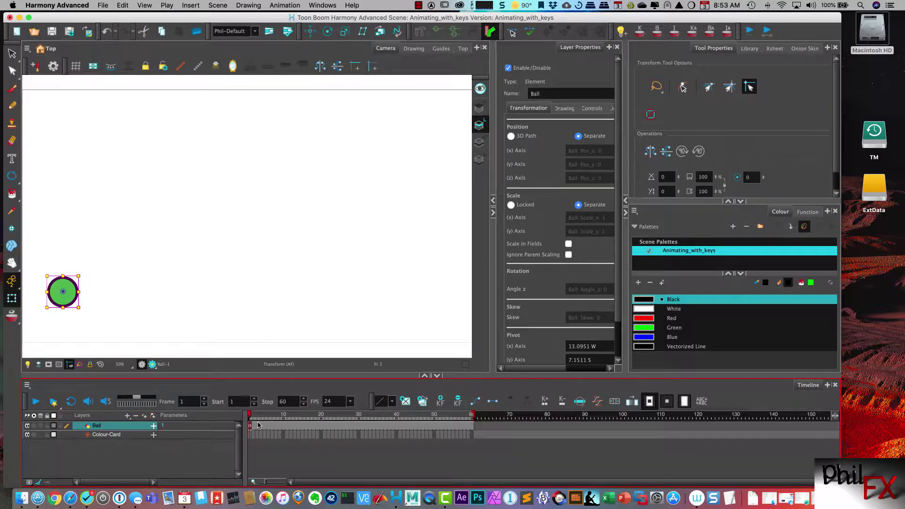
At frame 10, move the ball to the upper-right corner of the camera view and show its motion path.
left_click_drag(249, 415, 282, 413)
left_click_drag(71, 295, 433, 126)
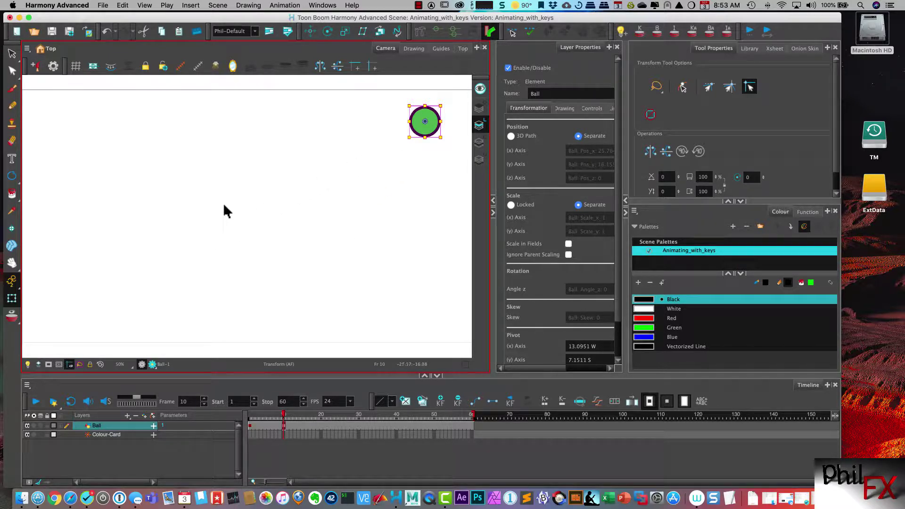
left_click(181, 67)
left_click(283, 414)
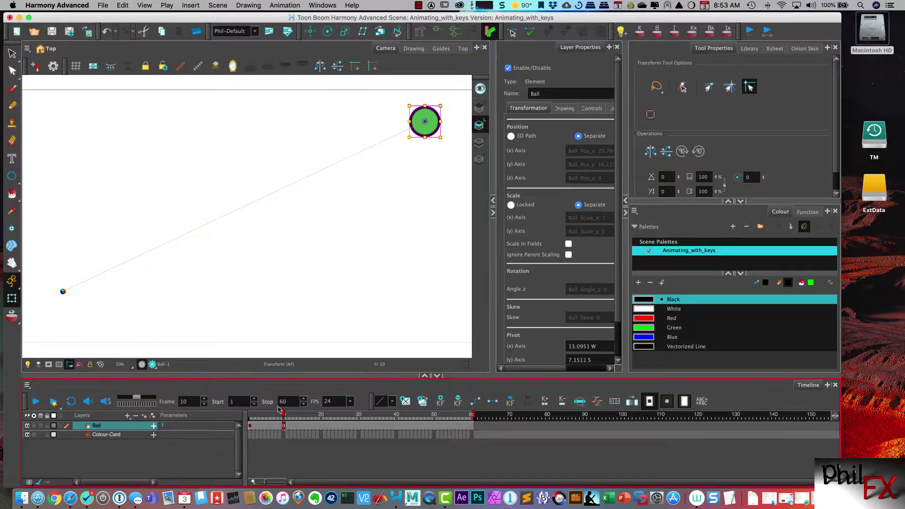
mouse_move(283, 414)
left_mouse_down()
mouse_move(254, 414)
mouse_move(283, 414)
left_mouse_up()
left_click(425, 146)
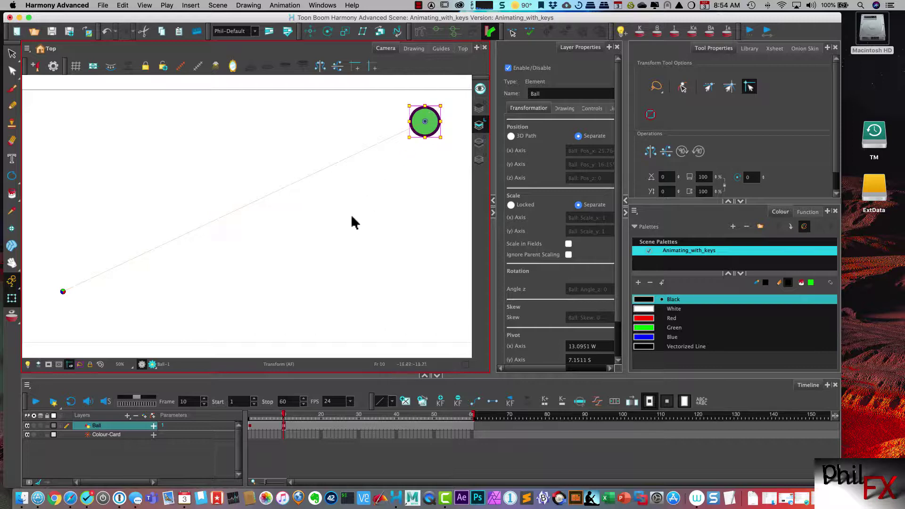
Hide the ball's motion path controls at frame 10 and show them again.
mouse_move(283, 414)
left_mouse_down()
mouse_move(253, 415)
mouse_move(284, 416)
left_mouse_up()
left_click(198, 66)
left_click(180, 68)
key("shift+F11")
key("shift+F11")
key("shift+F11")
key("shift+F11")
key("shift+F11")
key("shift+F11")
key("shift+F11")
key("shift+F11")
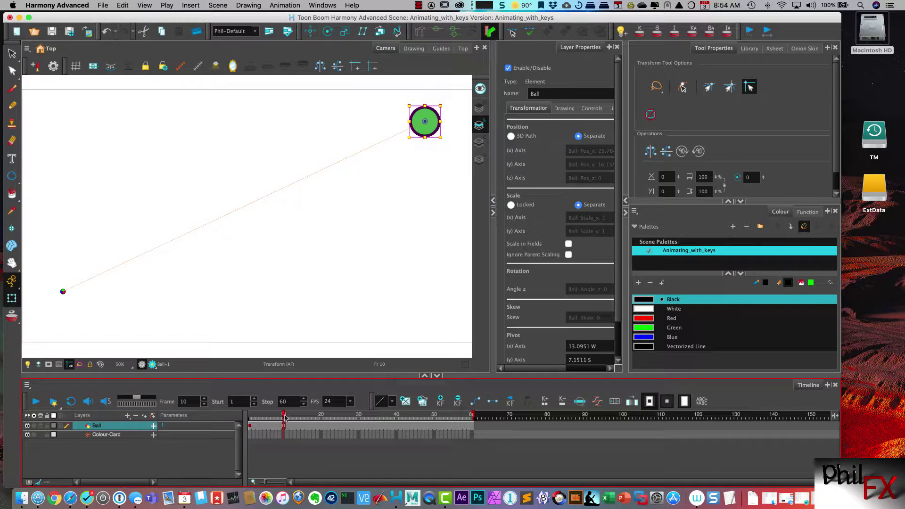
At frame 20, move the ball straight across to the upper-left corner of the camera view.
left_click_drag(284, 415, 321, 414)
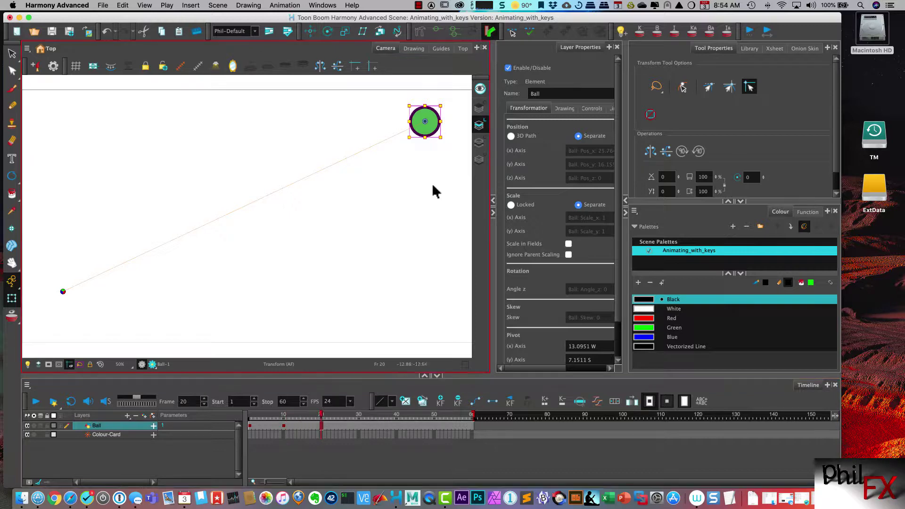
left_click_drag(419, 129, 61, 134)
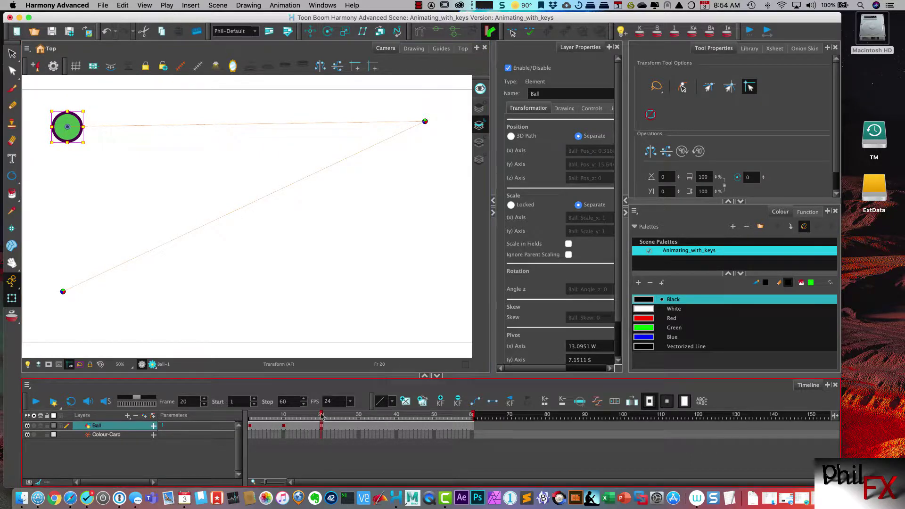
Move the ball to the lower-right corner of the camera view at frame 30 and to the top centre at frame 40.
left_click_drag(321, 415, 359, 415)
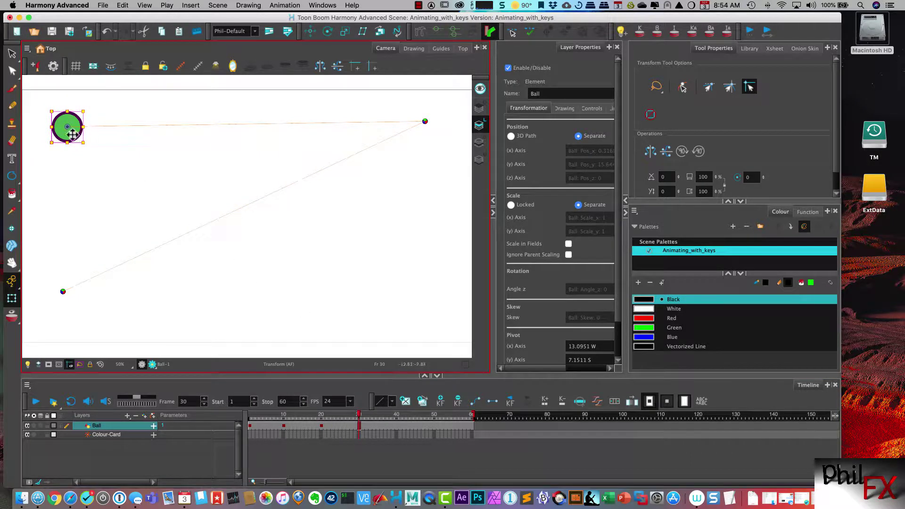
left_click_drag(72, 135, 418, 317)
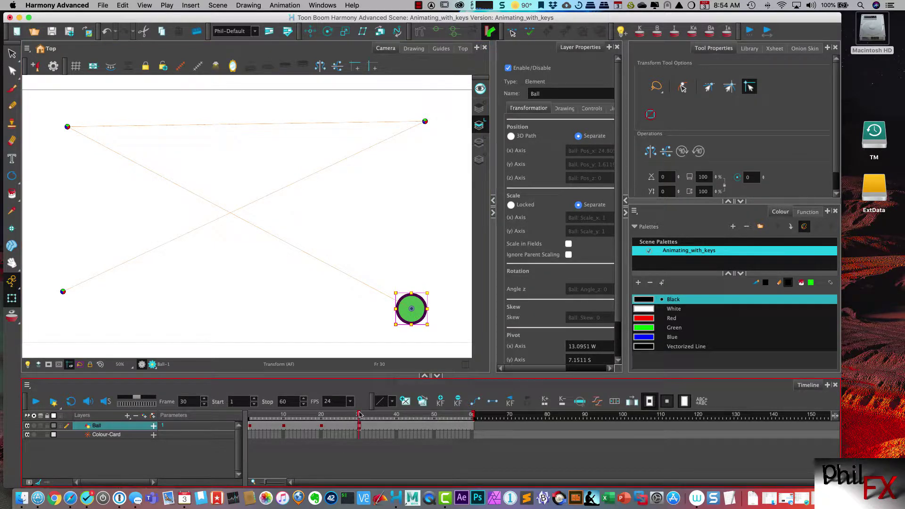
left_click_drag(359, 415, 396, 415)
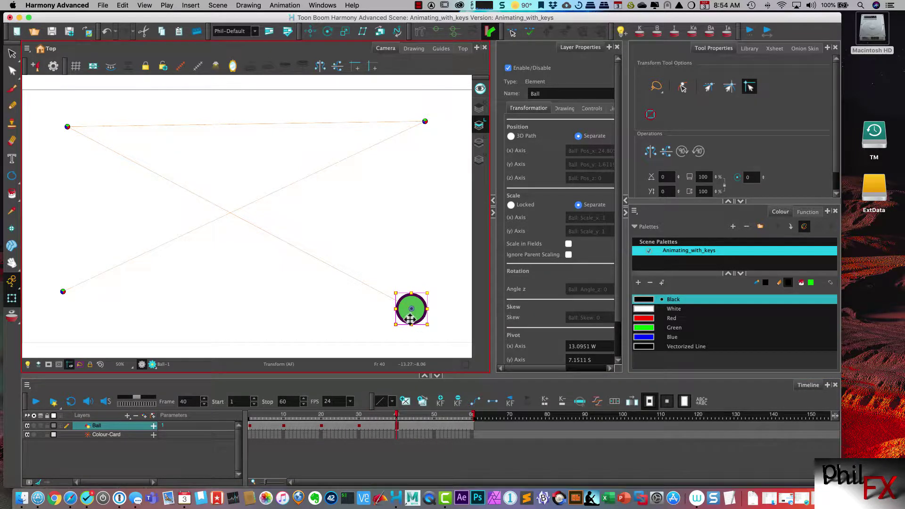
left_click_drag(410, 319, 238, 120)
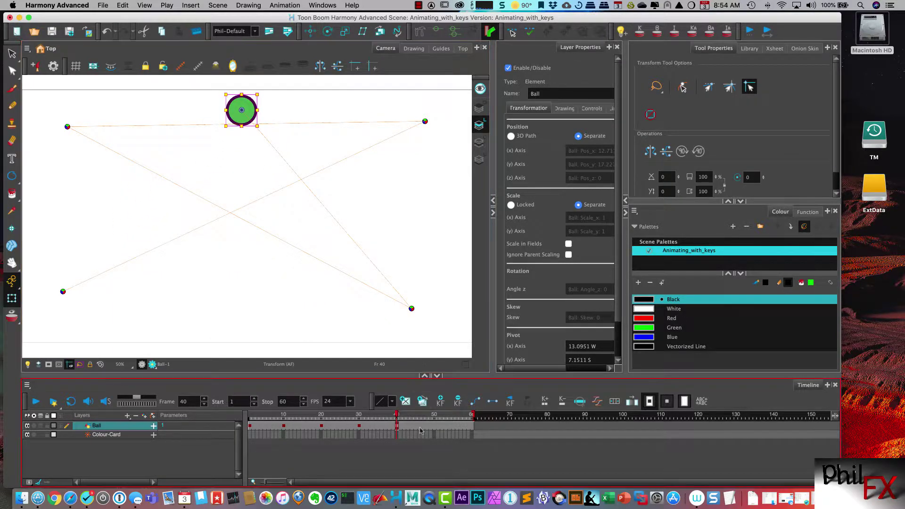
Move the ball to the middle of the camera view's left edge at frame 50 and straight across to the right edge at frame 60.
left_click(434, 414)
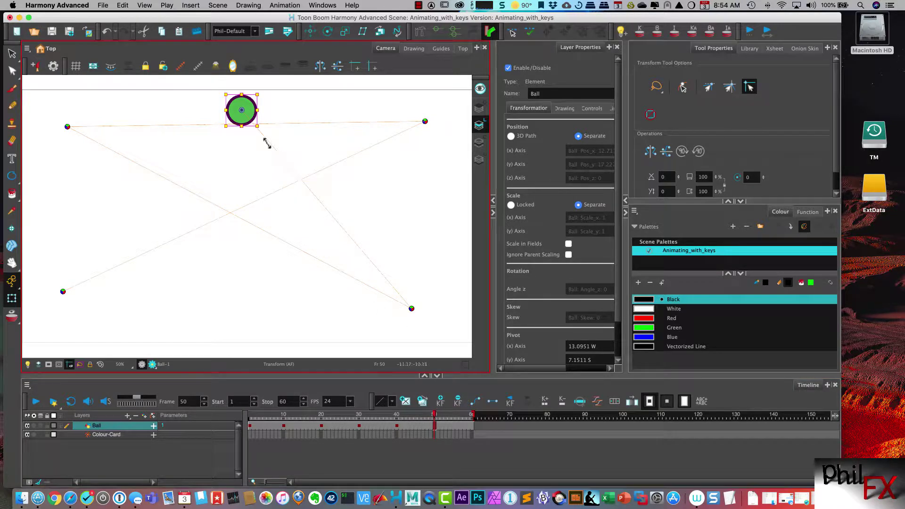
left_click_drag(242, 118, 65, 231)
left_click_drag(434, 415, 471, 416)
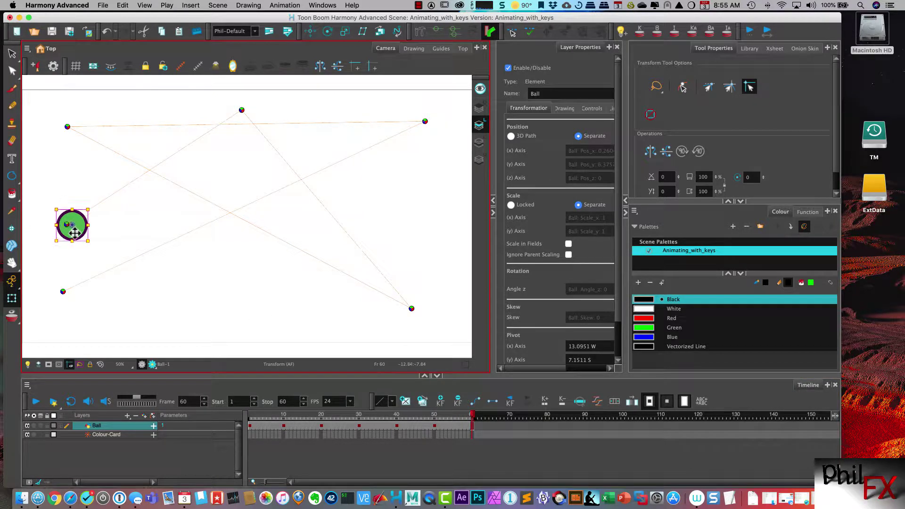
left_click_drag(58, 233, 420, 233)
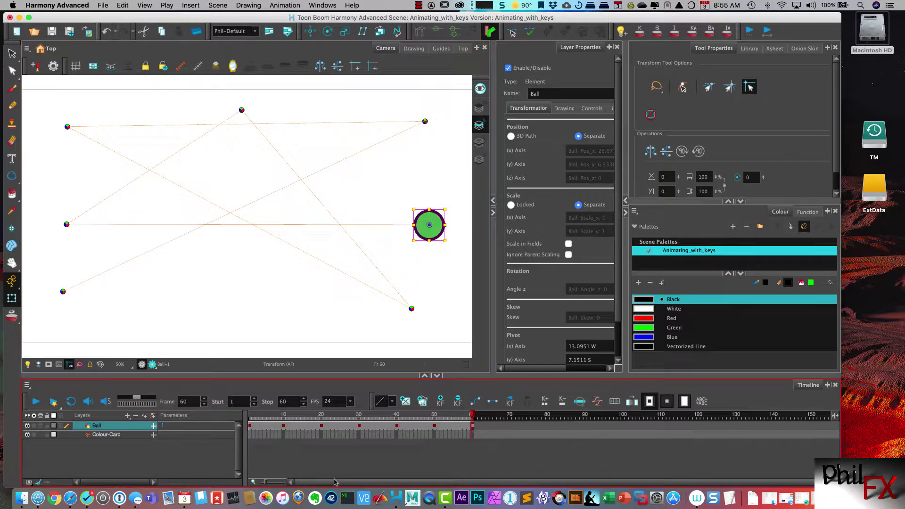
Play back the ball animation, stop it, and return to frame 1.
left_click(35, 402)
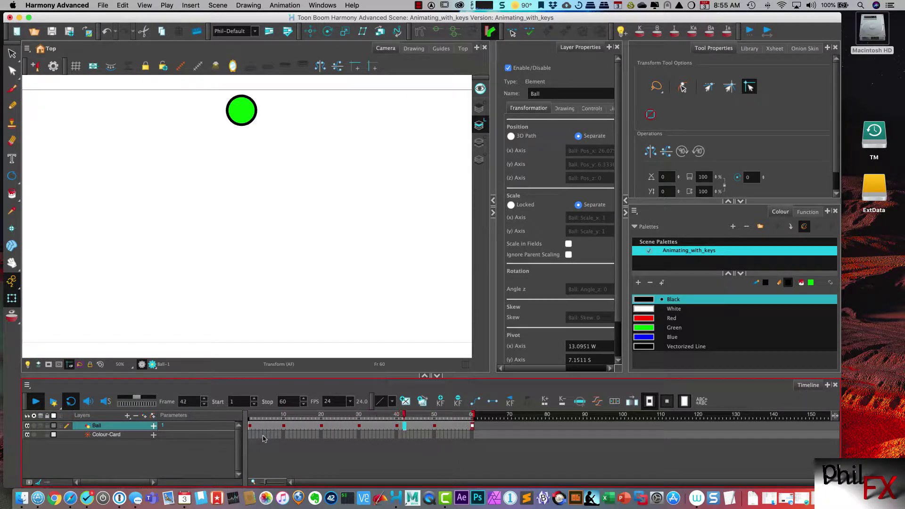
key("Return")
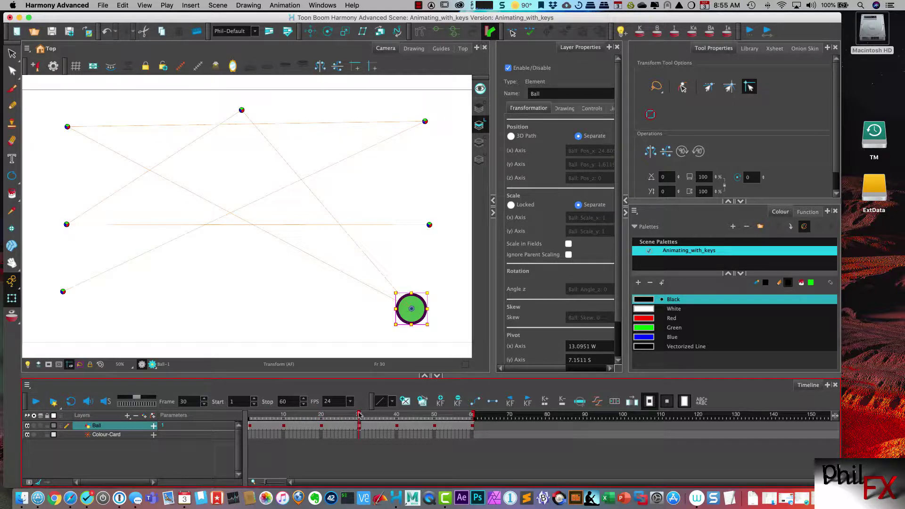
left_click_drag(361, 417, 251, 416)
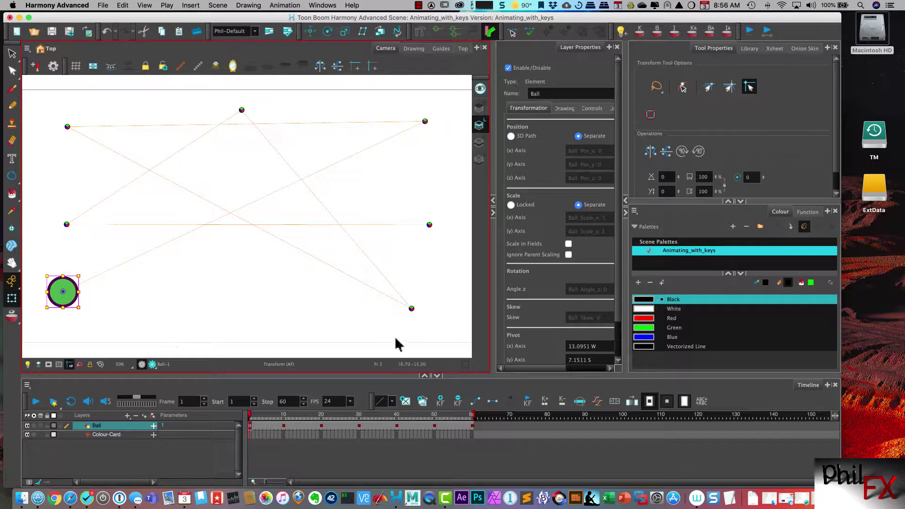
left_click(337, 461)
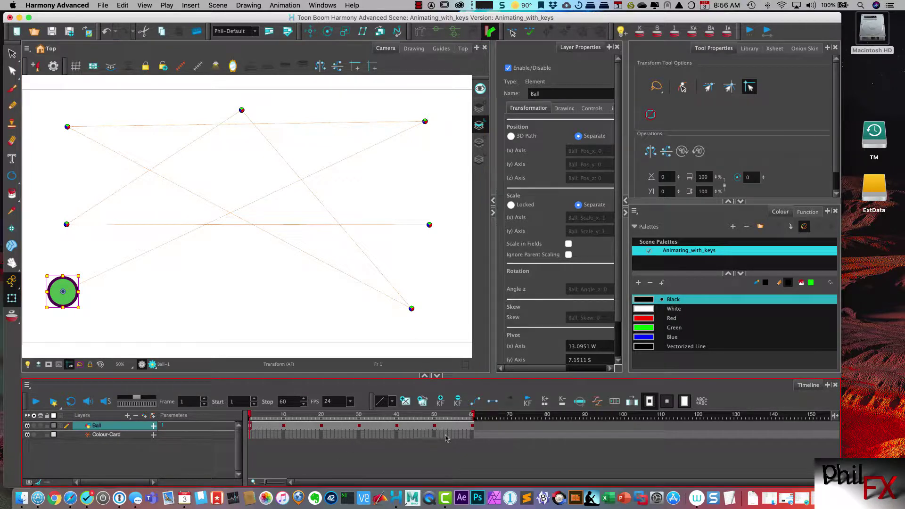
left_click(370, 362)
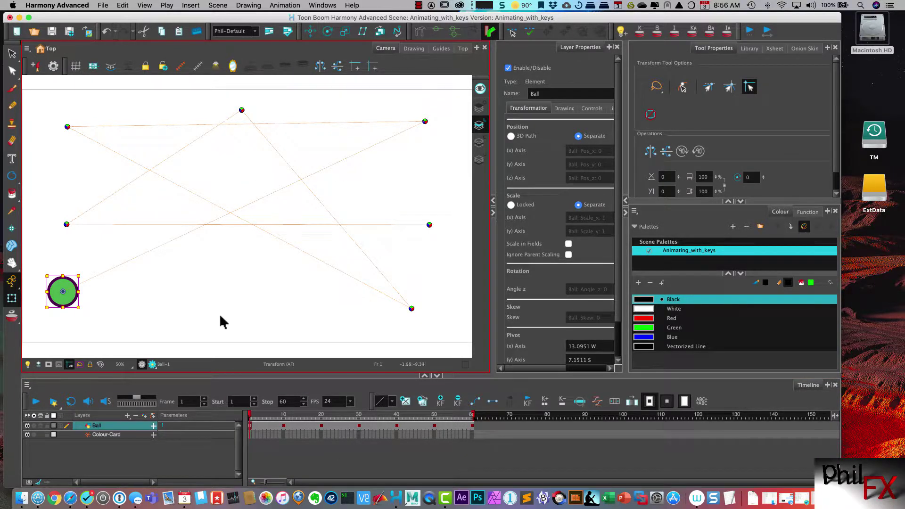
left_click(304, 442)
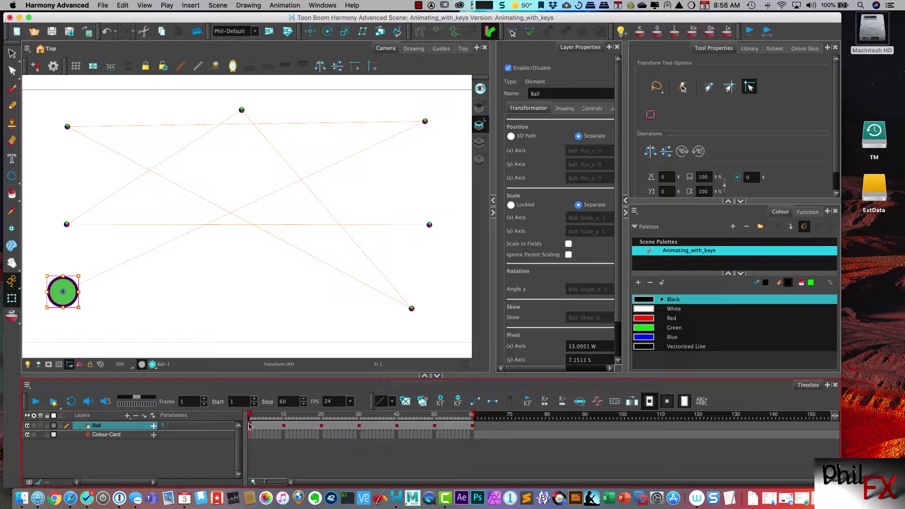
Set motion keyframes across the Ball layer's frames 1 to 60 and nudge the frame 20 path point slightly up and left.
left_click(473, 427, "shift")
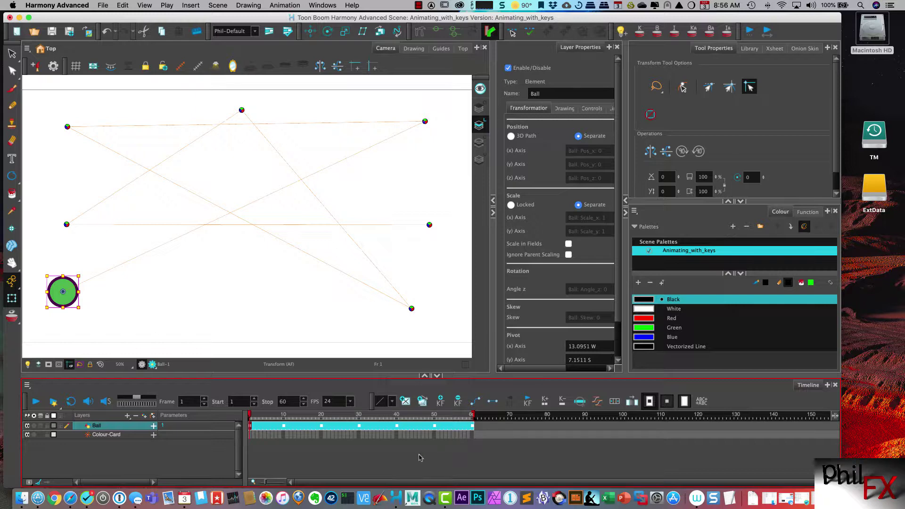
right_click(371, 428)
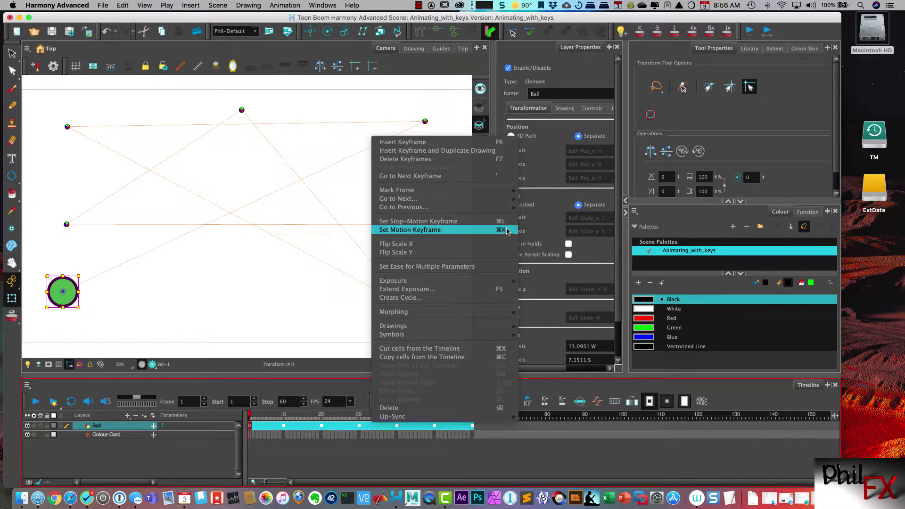
left_click(487, 232)
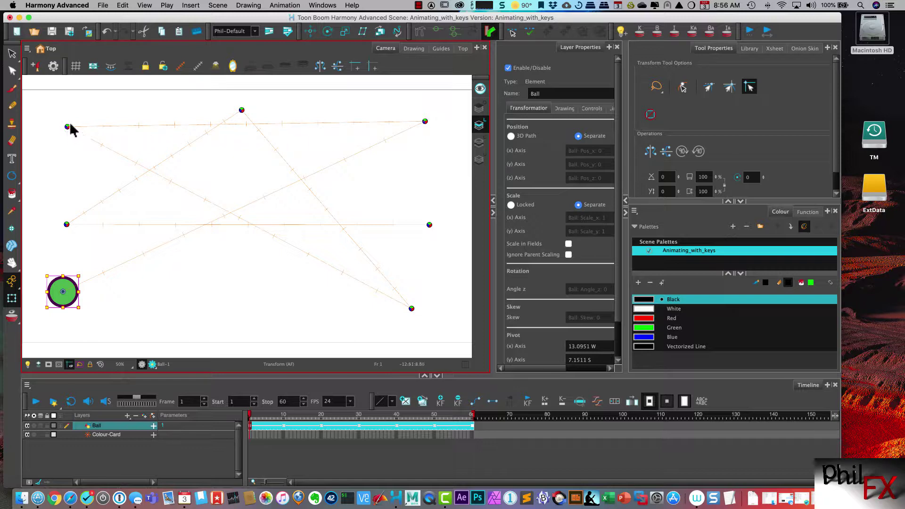
left_click_drag(66, 123, 64, 122)
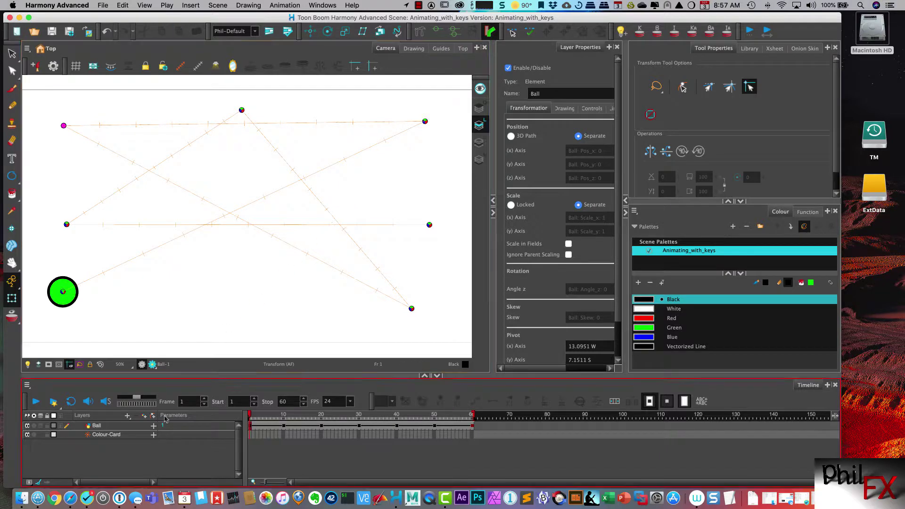
Play the interpolated ball animation in a loop, end the loop, and return to frame 1.
left_click(71, 401)
left_click(35, 402)
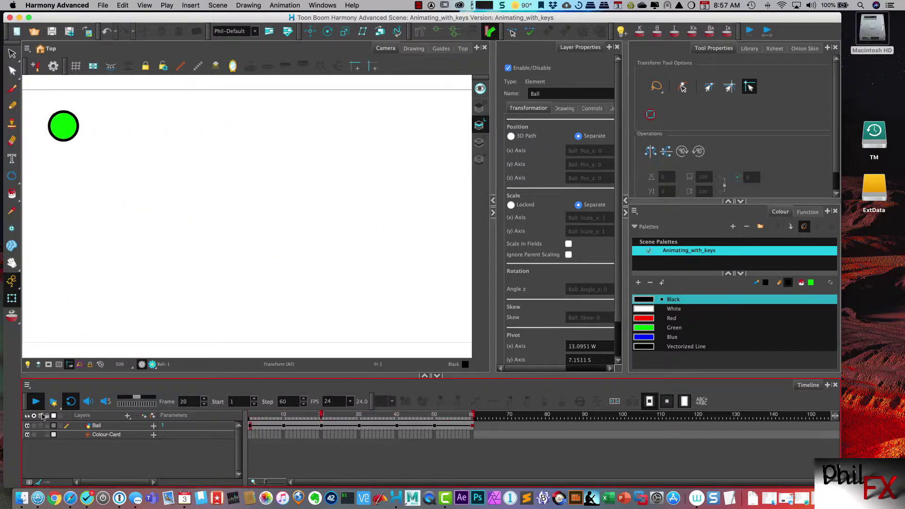
left_click(70, 405)
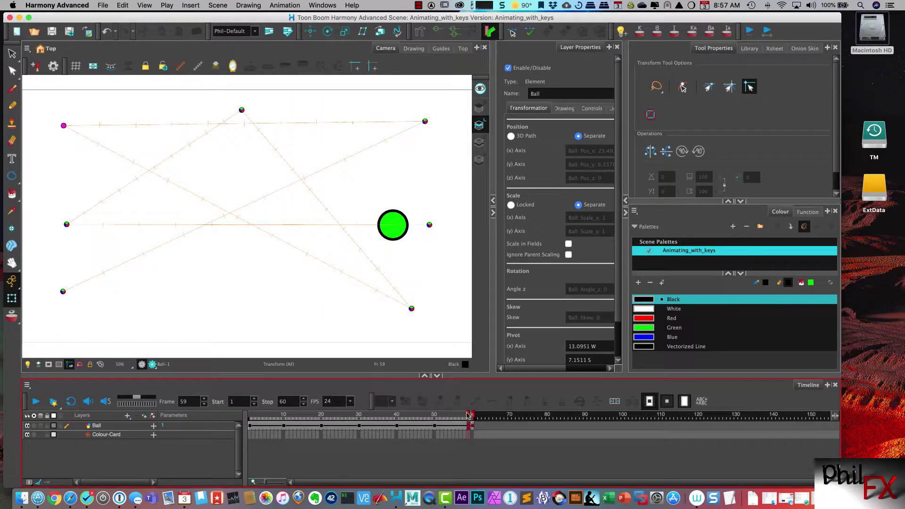
left_click_drag(469, 416, 251, 416)
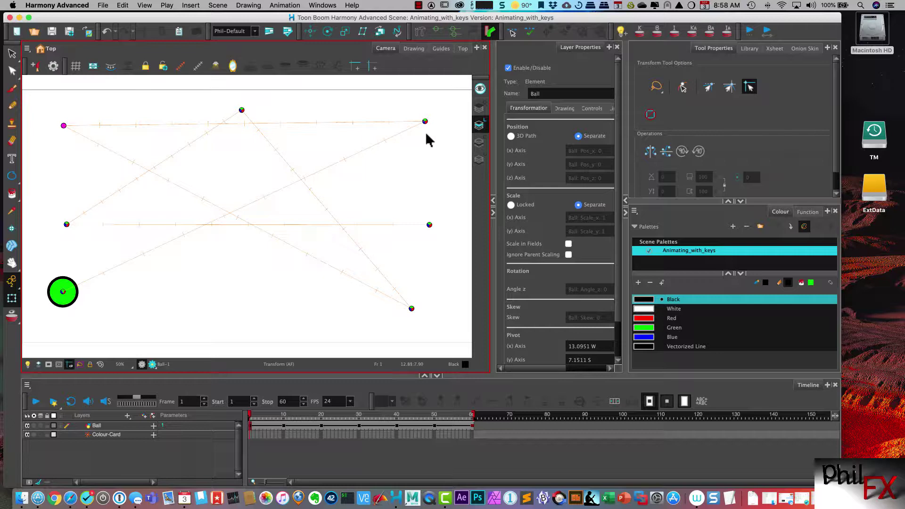
Apply an ease to the Ball layer's frame 1 keyframe for multiple parameters, with a right time ratio of 88.36.
left_click(120, 427)
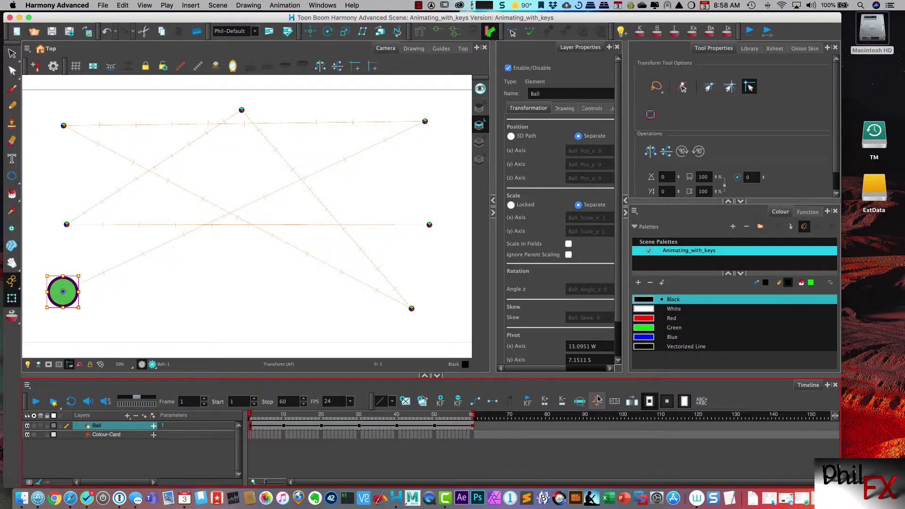
left_click(598, 400)
left_click_drag(481, 143, 573, 125)
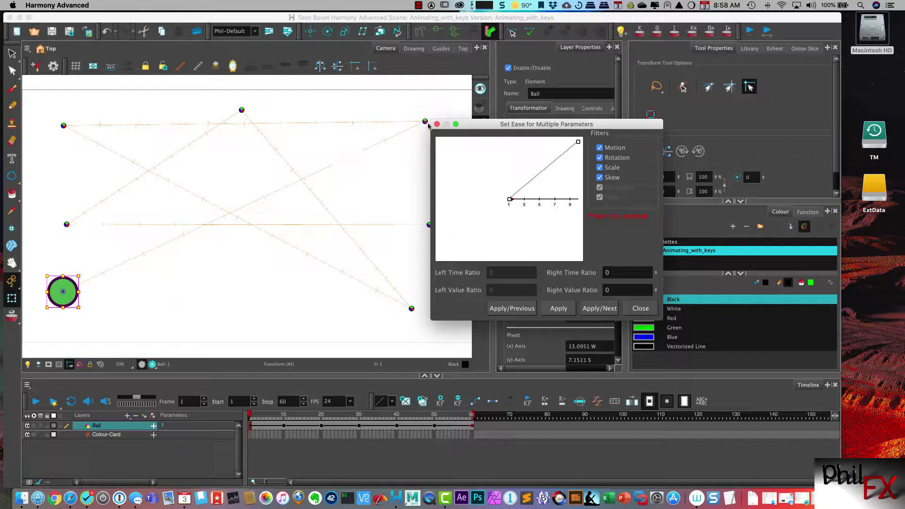
left_click_drag(494, 130, 506, 125)
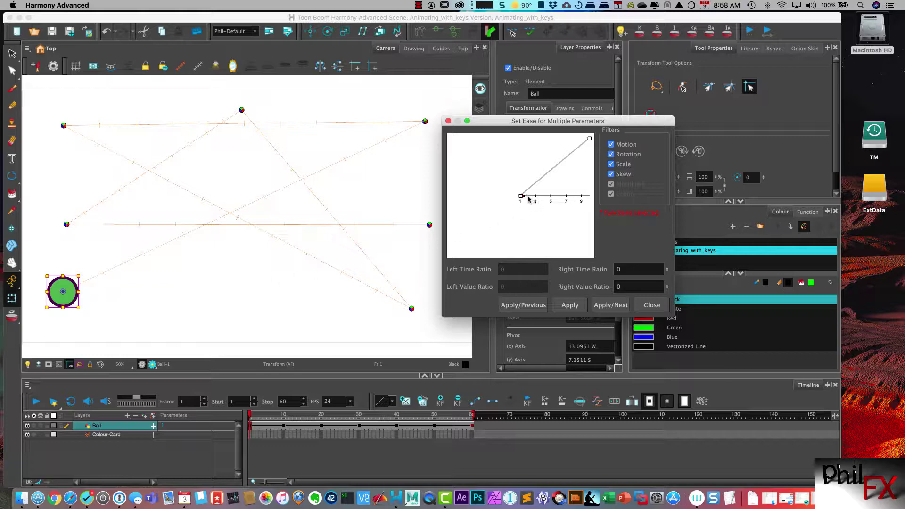
left_click_drag(522, 196, 582, 198)
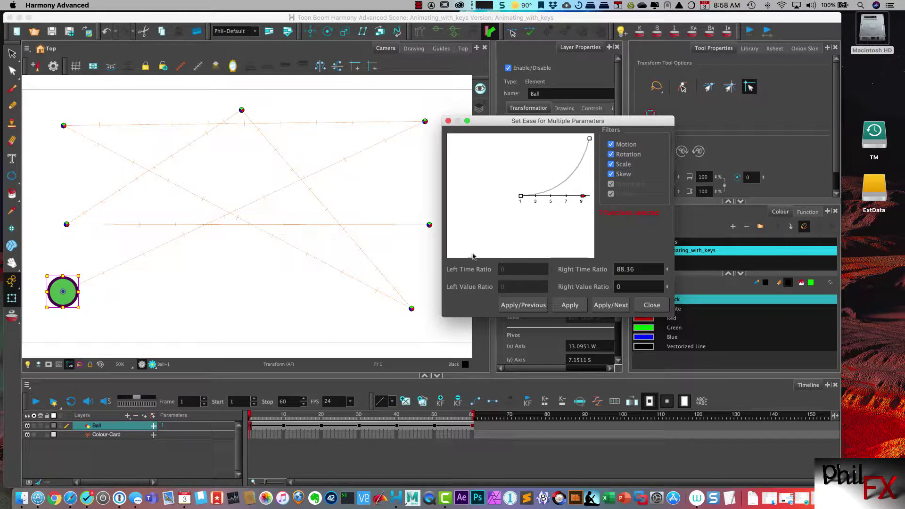
left_click(568, 307)
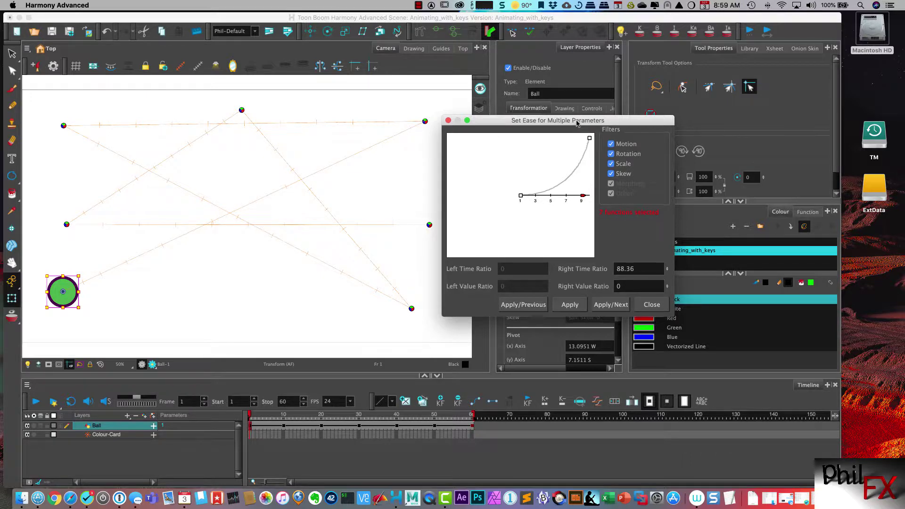
left_click_drag(576, 122, 640, 105)
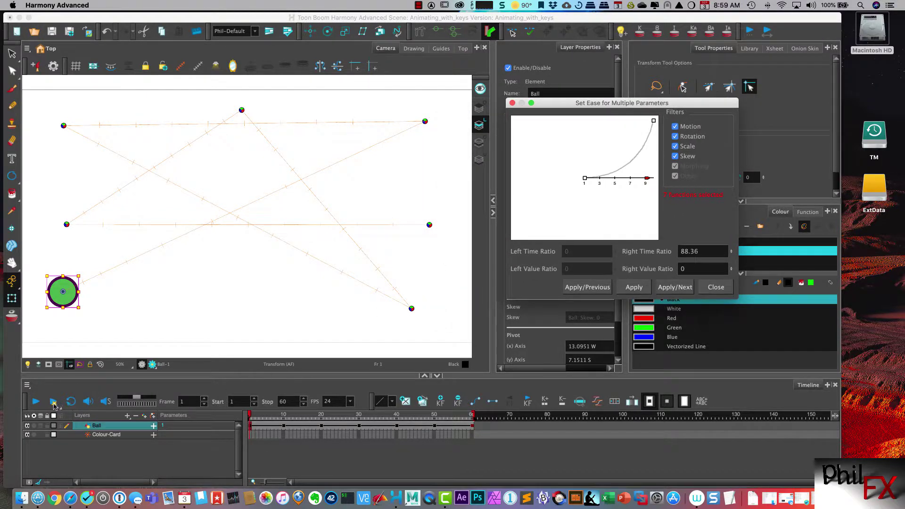
left_click(716, 287)
Play the eased ball animation in a loop, end the loop, and go back to frame 1.
left_click(71, 403)
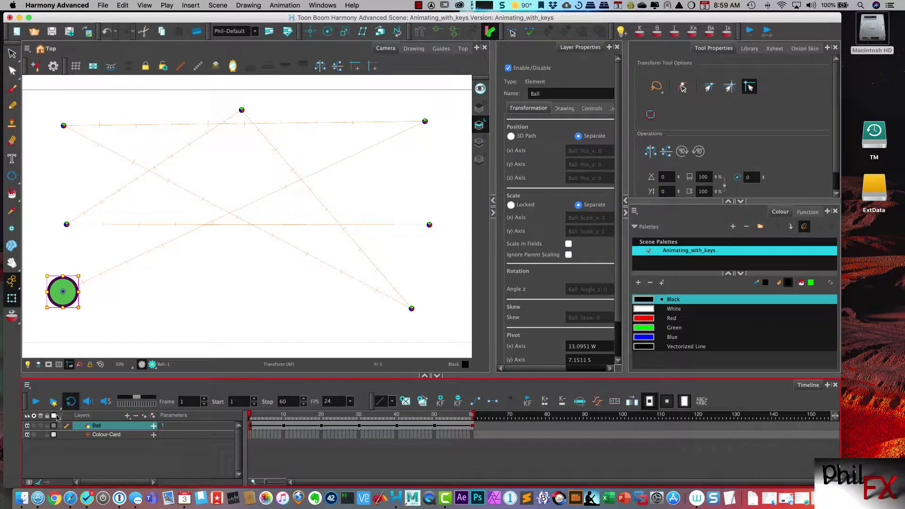
left_click(40, 404)
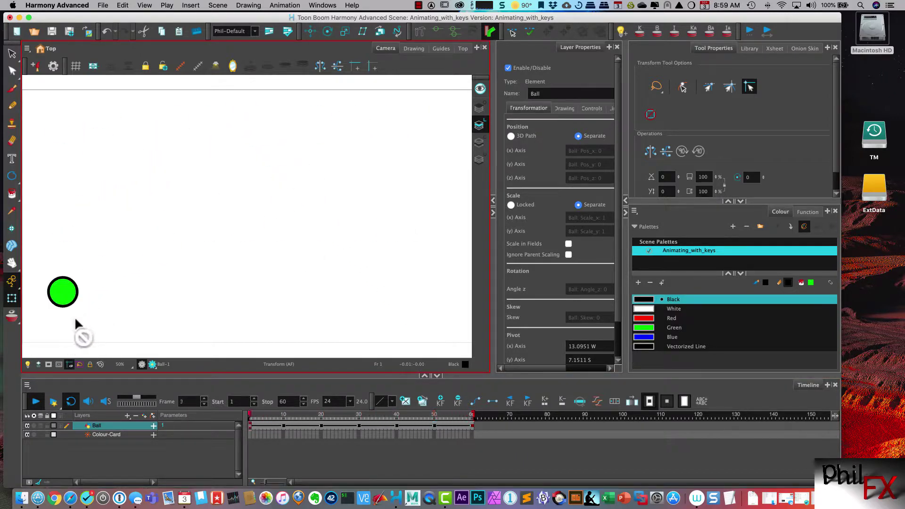
left_click(70, 403)
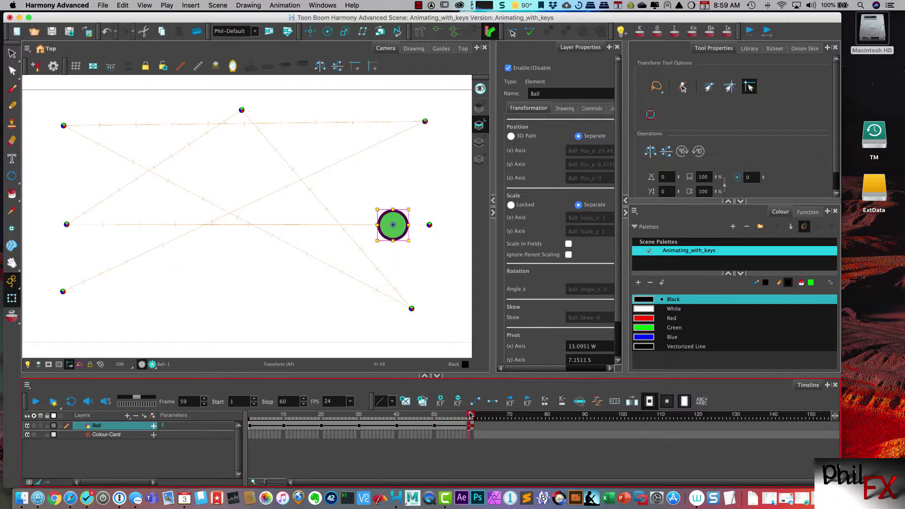
left_click_drag(470, 415, 250, 415)
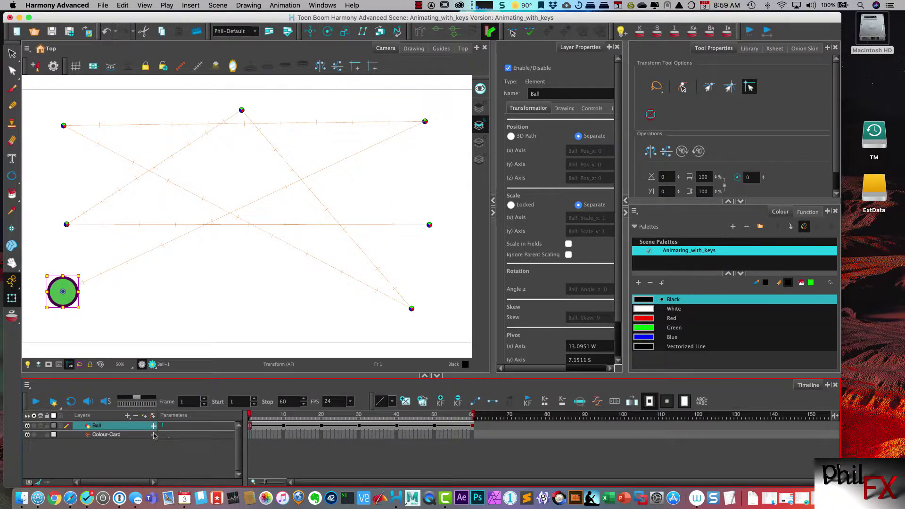
Reopen the multiple-parameter ease settings at frame 1, reapply the 88.36 right time ratio, and advance to the keyframe at frame 10.
left_click(597, 401)
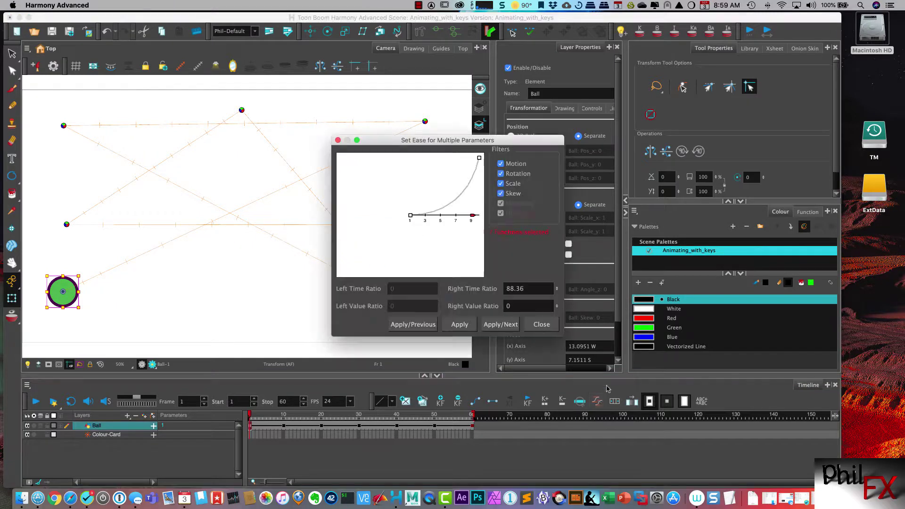
left_click_drag(519, 141, 610, 96)
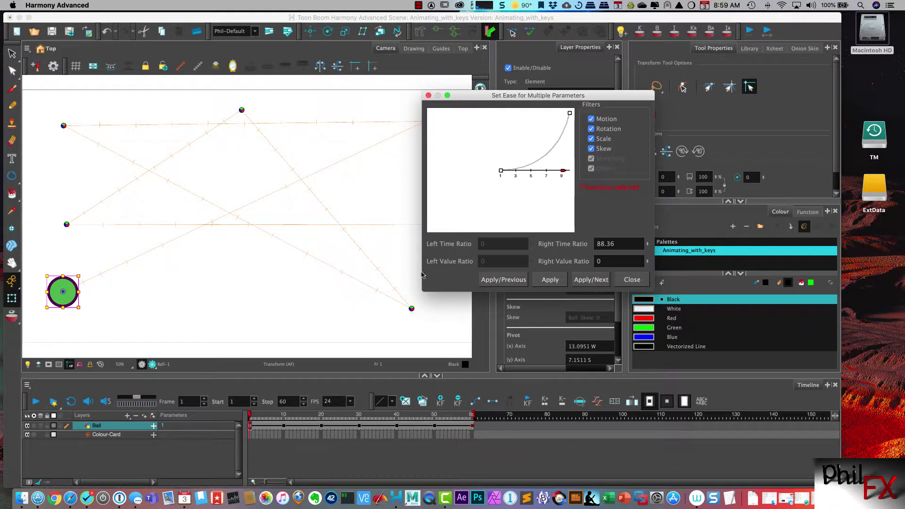
left_click(556, 288)
left_click_drag(557, 96, 566, 99)
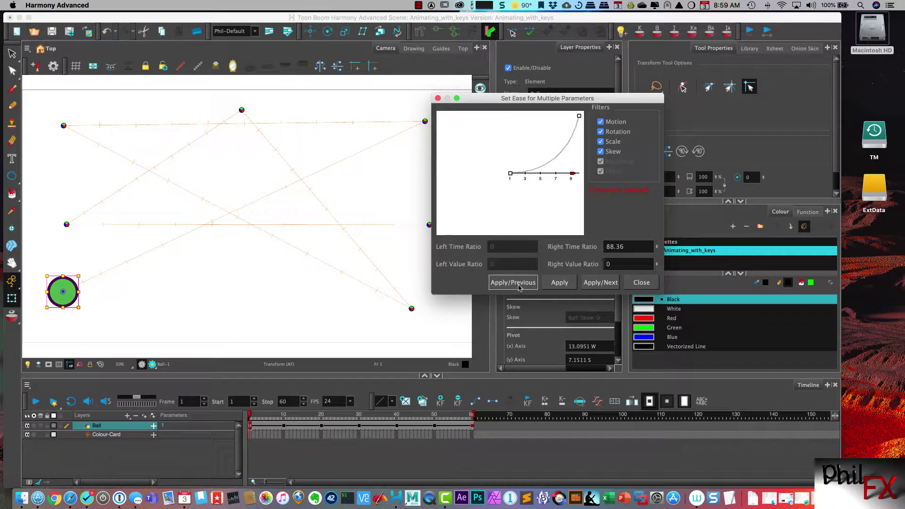
left_click(553, 289)
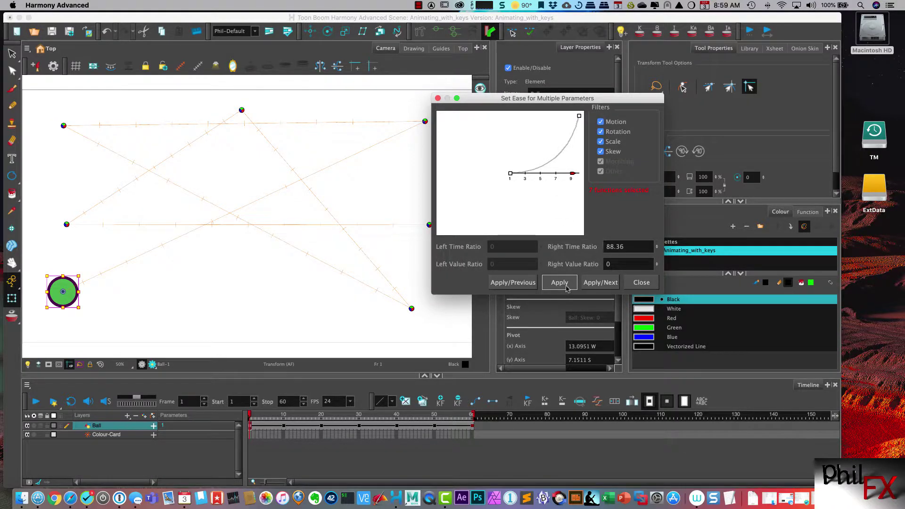
left_click(600, 282)
left_click_drag(512, 98, 526, 141)
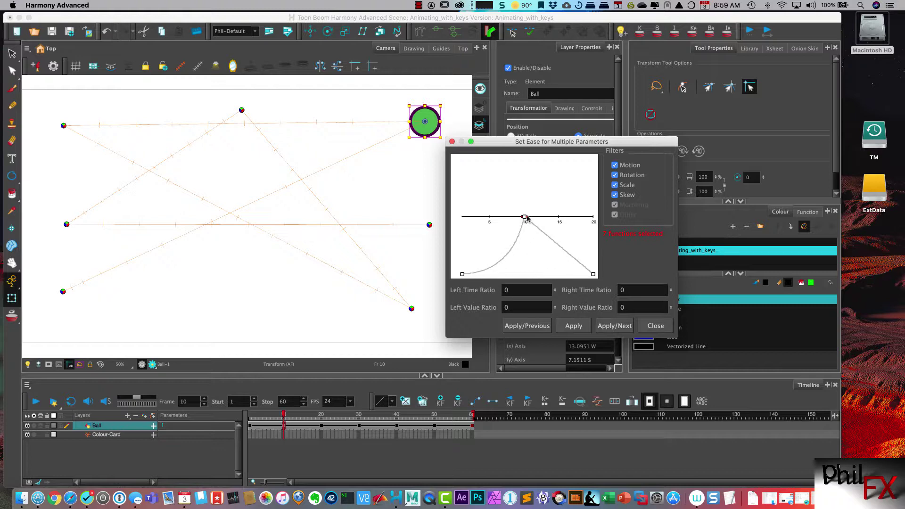
Try easing out of the frame 10 keyframe with a right time ratio of 0 and a right value ratio of 100.
left_click_drag(527, 218, 521, 271)
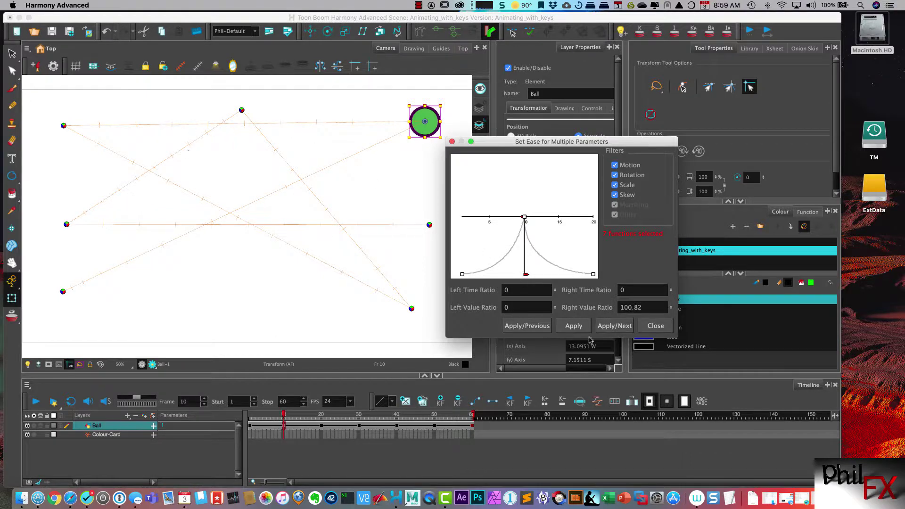
left_click(572, 324)
left_click_drag(535, 151, 605, 117)
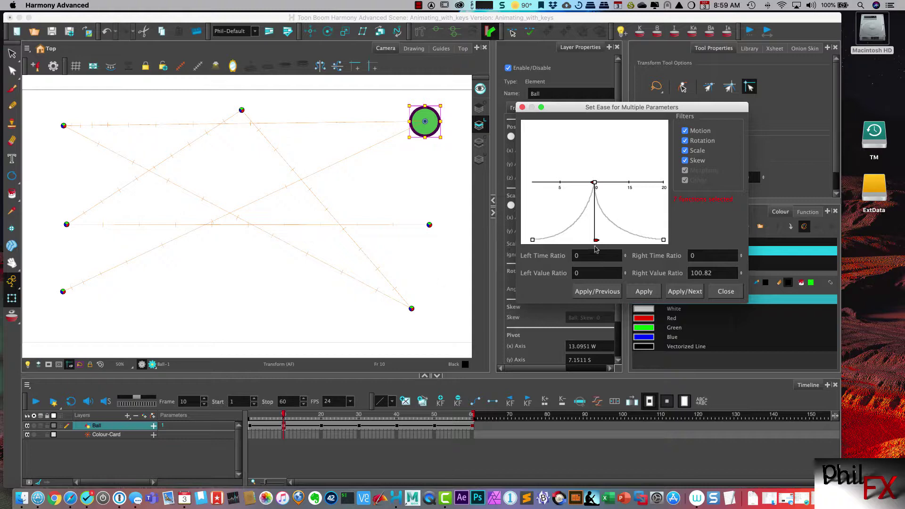
mouse_move(595, 240)
left_mouse_down()
mouse_move(593, 134)
mouse_move(596, 241)
left_mouse_up()
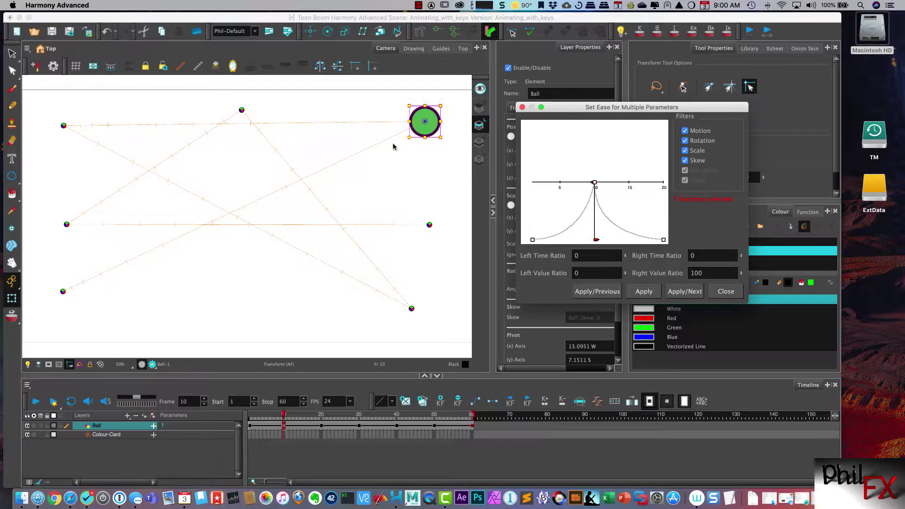
Apply an ease at frame 10 with left time ratio 96.65, right time ratio 73.97 and zero value ratios, and advance to frame 20.
left_click_drag(593, 181, 534, 182)
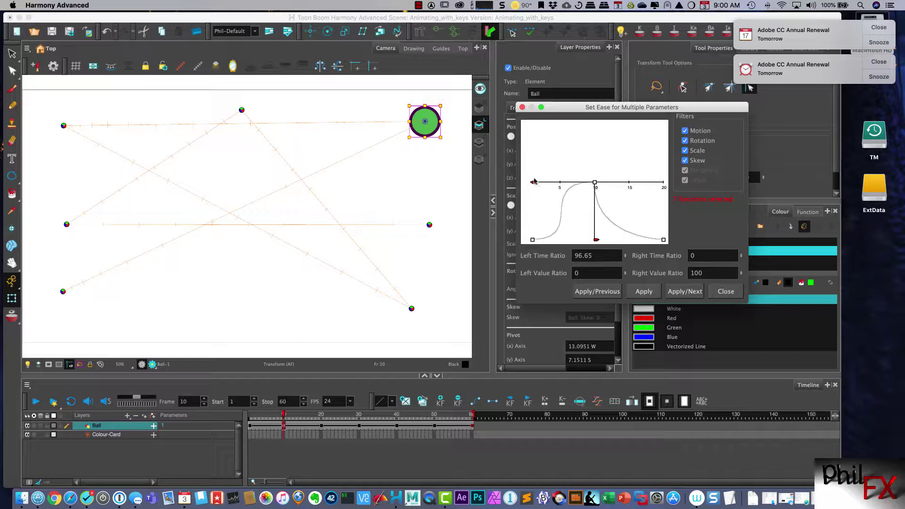
left_click(636, 293)
left_click_drag(595, 240, 647, 182)
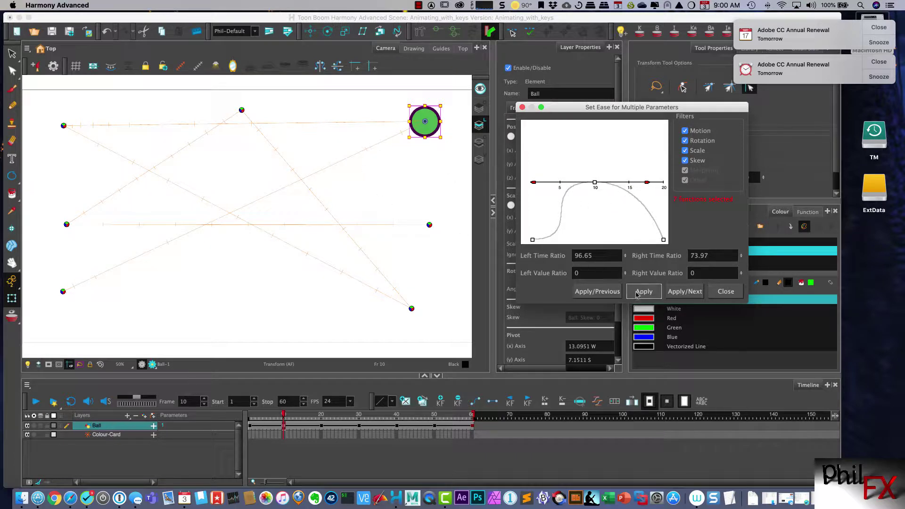
left_click(640, 293)
left_click(684, 291)
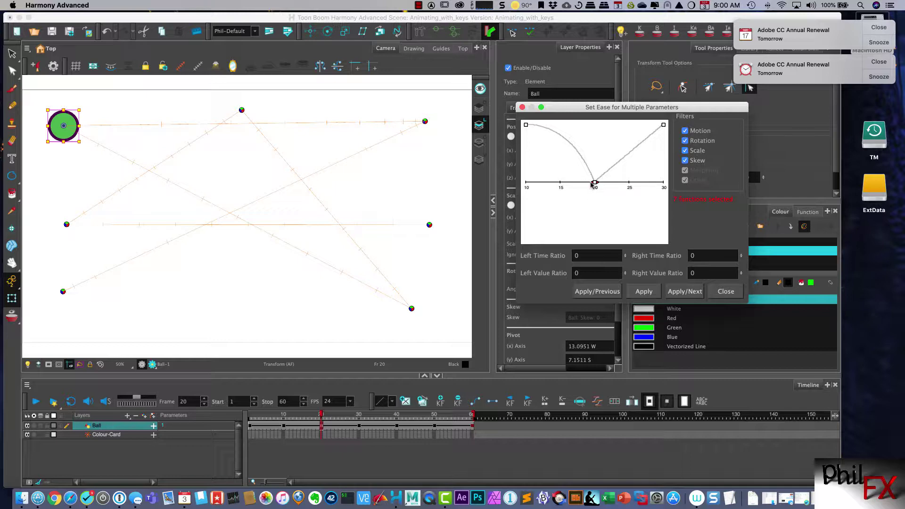
Apply an ease at frame 20 with left ratios 95.89 time and -1.64 value, right ratios 89.04 time and -0.82 value, and advance to frame 30.
left_click_drag(592, 184, 527, 183)
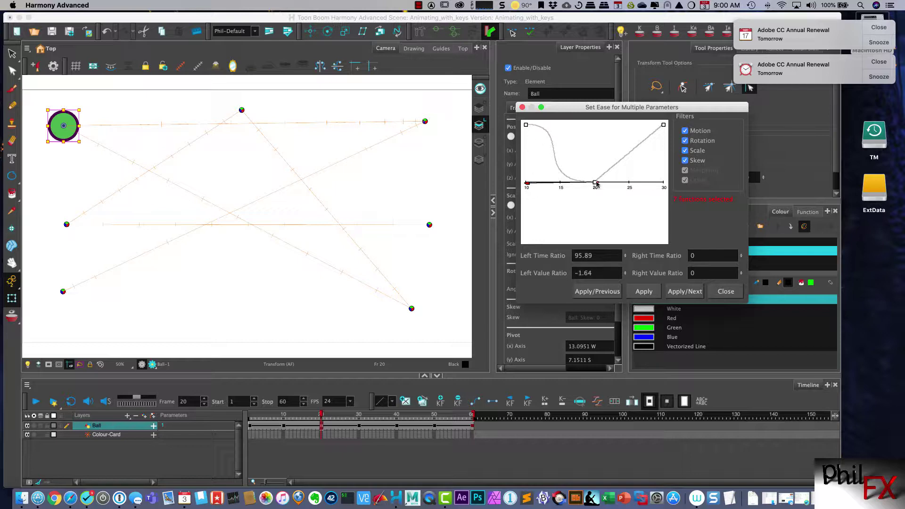
left_click_drag(596, 184, 658, 183)
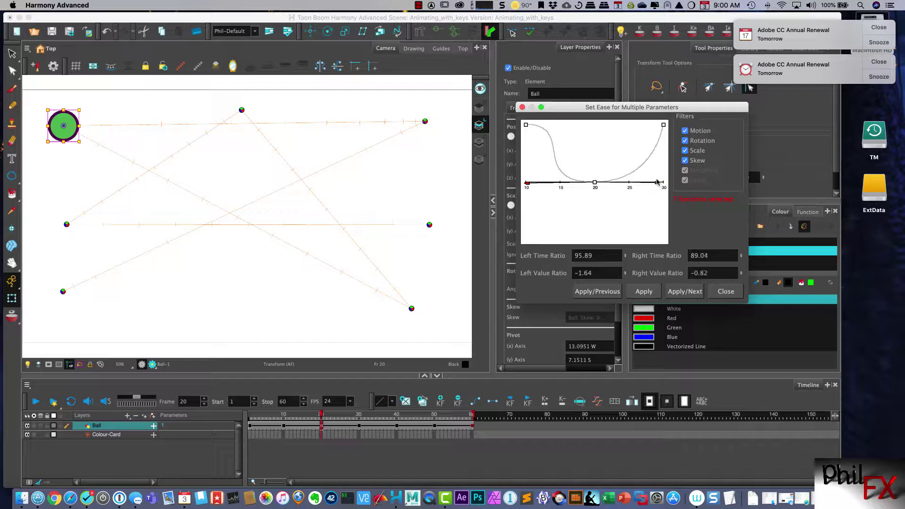
left_click(644, 292)
left_click(664, 294)
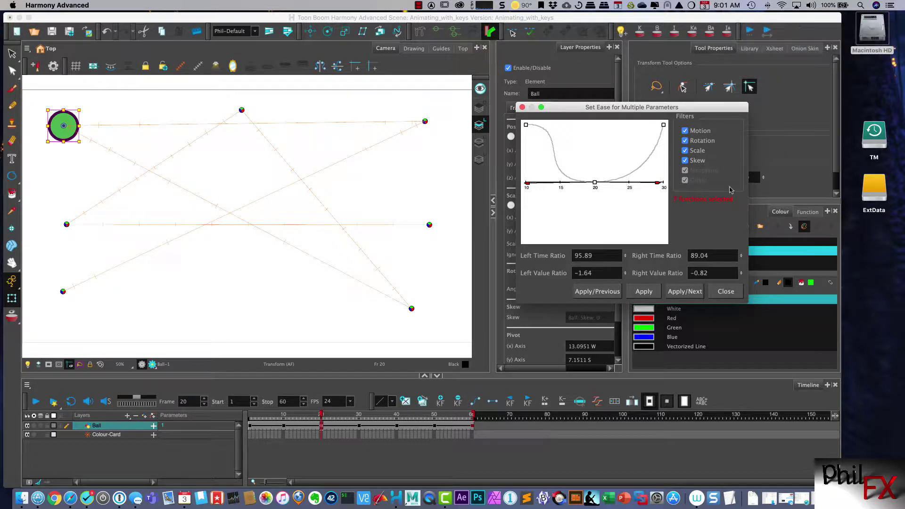
left_click(686, 293)
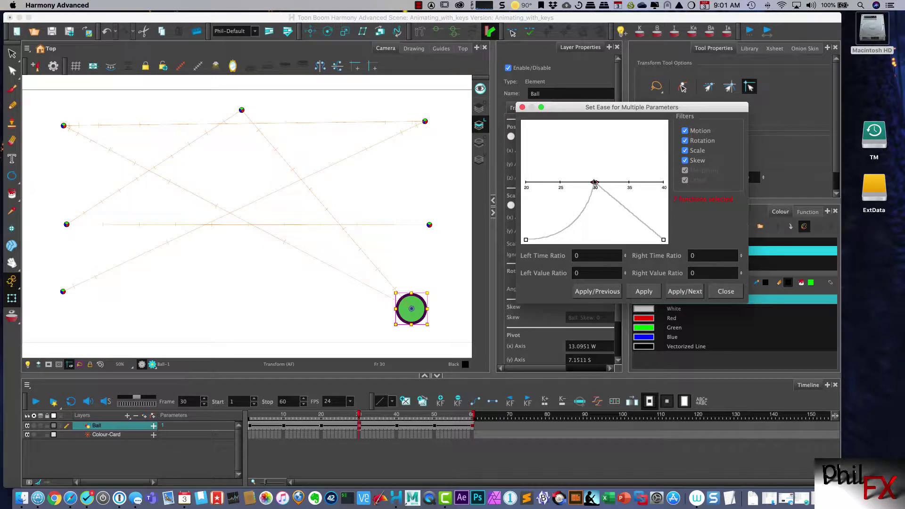
Apply an ease at frame 30 with left time ratio 84.93, right time ratio 89.73 and right value ratio -0.82, and advance to frame 40.
left_click_drag(595, 182, 535, 182)
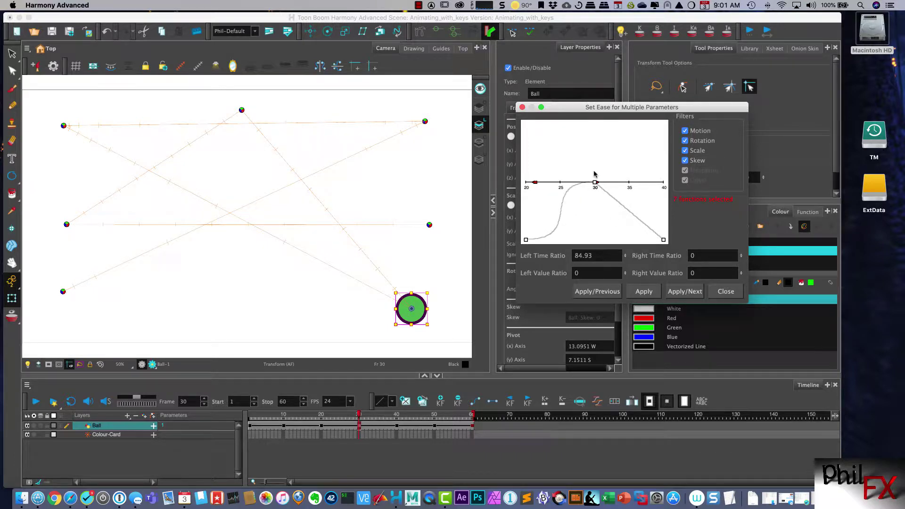
left_click_drag(595, 182, 668, 182)
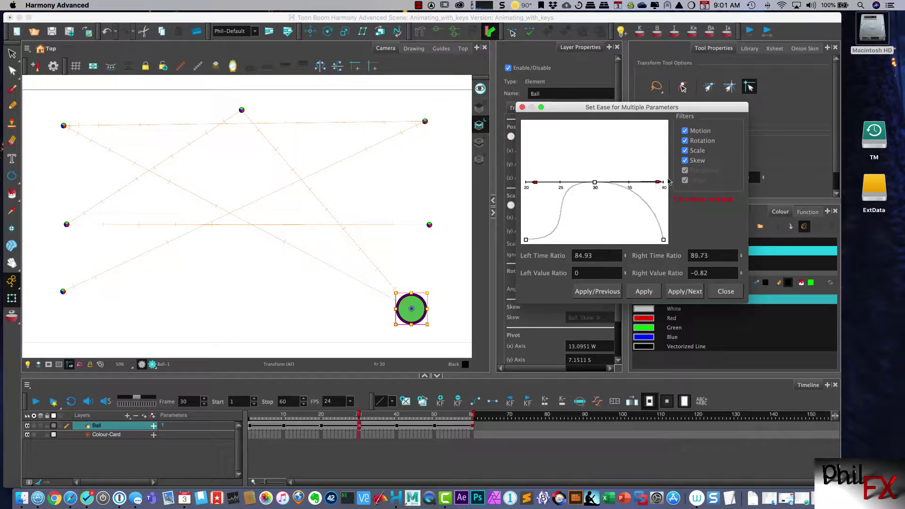
left_click(684, 293)
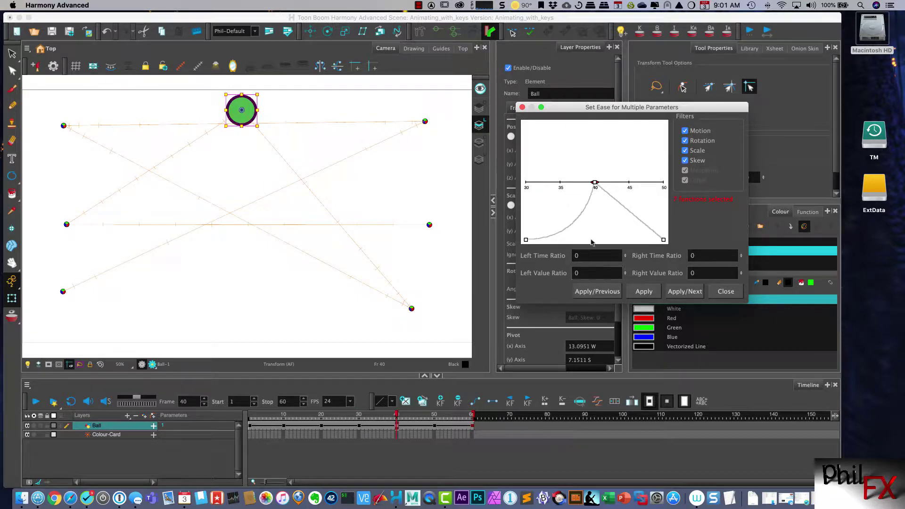
Ease the frame 40 keyframe, apply time ratios of 81.51 left and 85.62 right at frame 50, and advance to frame 60.
left_click_drag(593, 184, 652, 182)
left_click(684, 291)
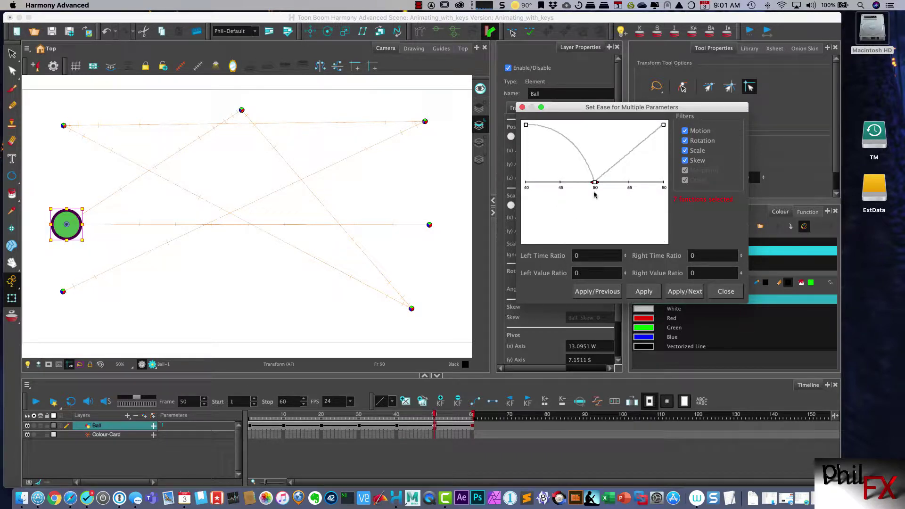
left_click_drag(590, 184, 537, 182)
left_click_drag(595, 183, 655, 184)
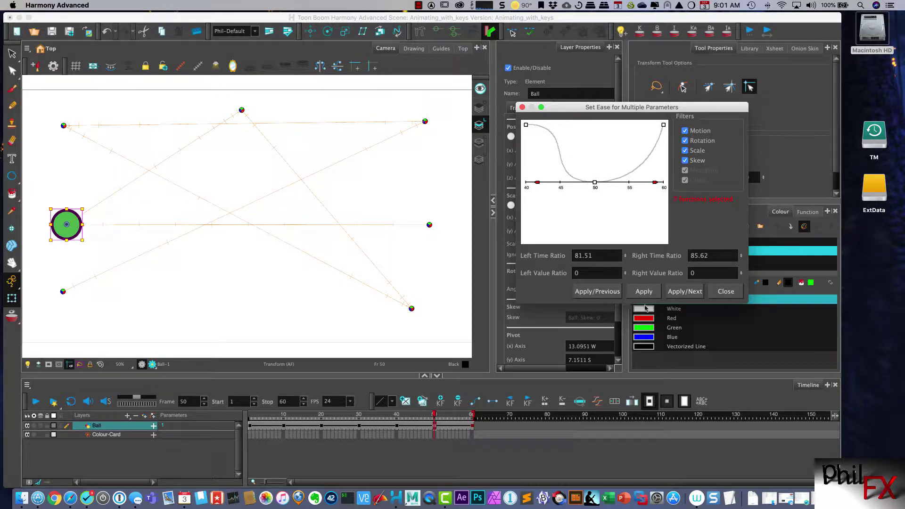
left_click(683, 293)
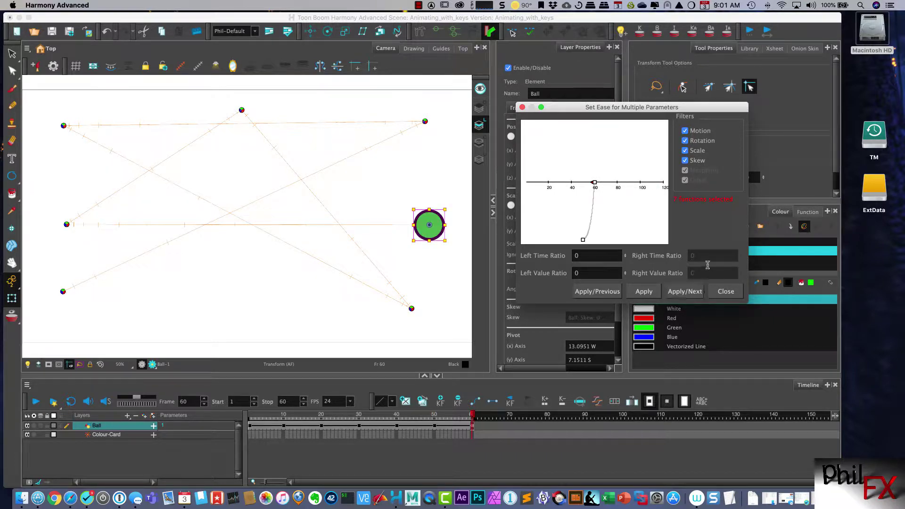
Ease into the frame 60 keyframe with left time ratio 100 and left value ratio -0.82, and close the ease settings.
left_click_drag(594, 183, 573, 183)
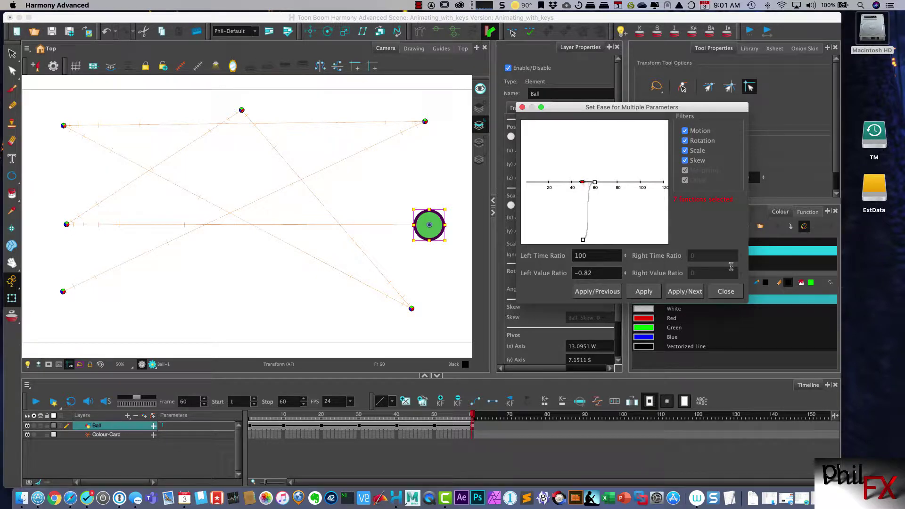
left_click(726, 292)
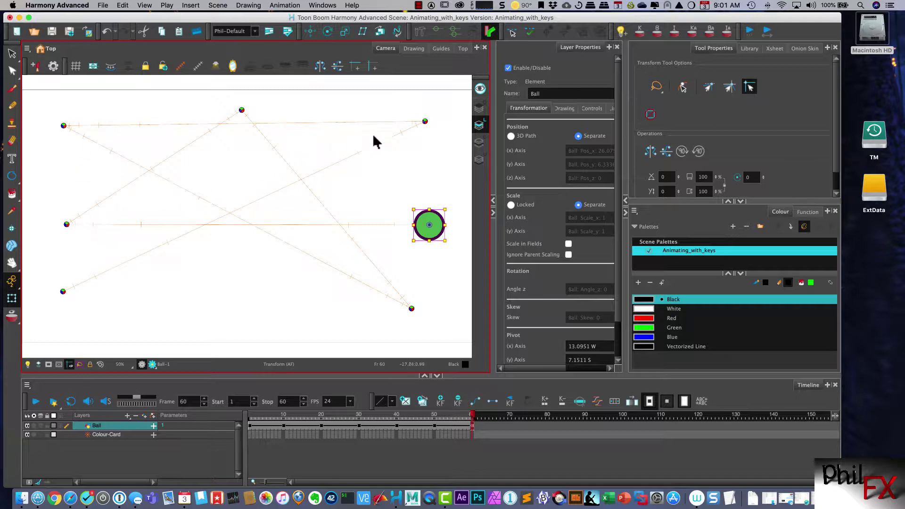
Play the fully eased ball animation in a loop, stop playback, and return to frame 1.
left_click(425, 121)
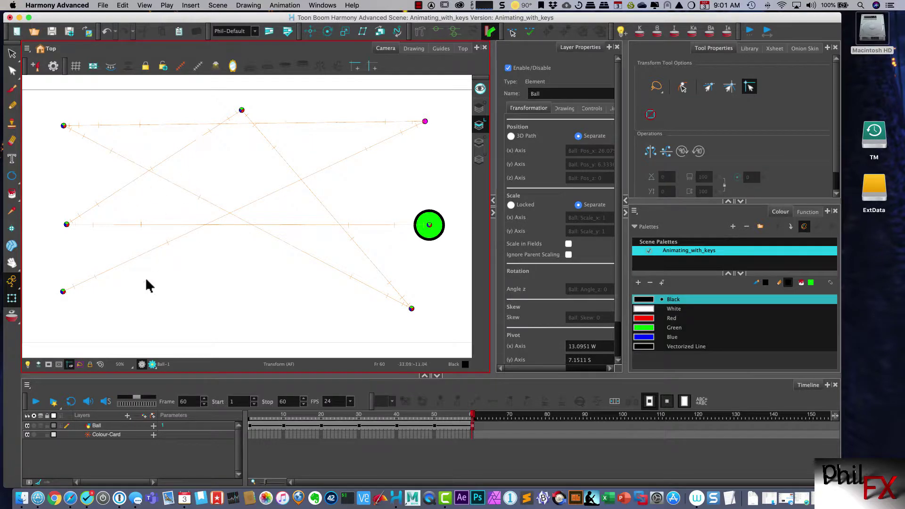
left_click(71, 401)
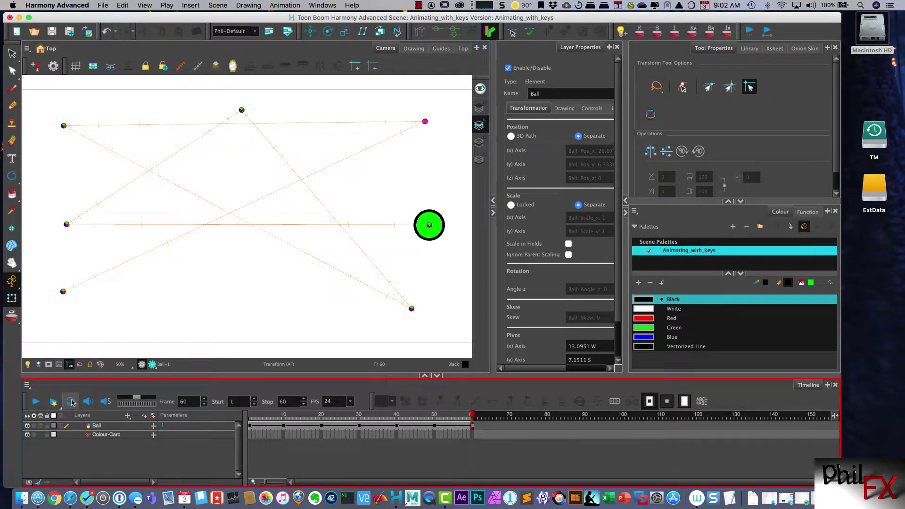
left_click(36, 401)
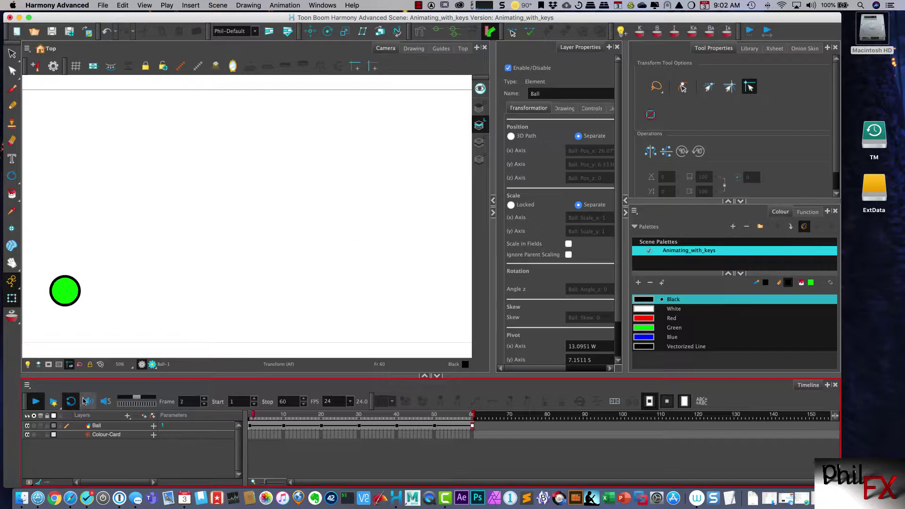
left_click(39, 402)
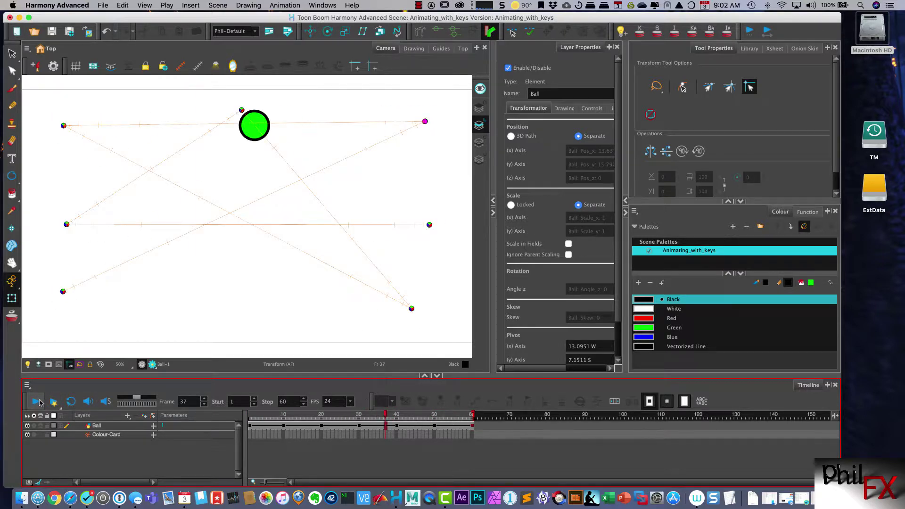
left_click_drag(391, 413, 250, 413)
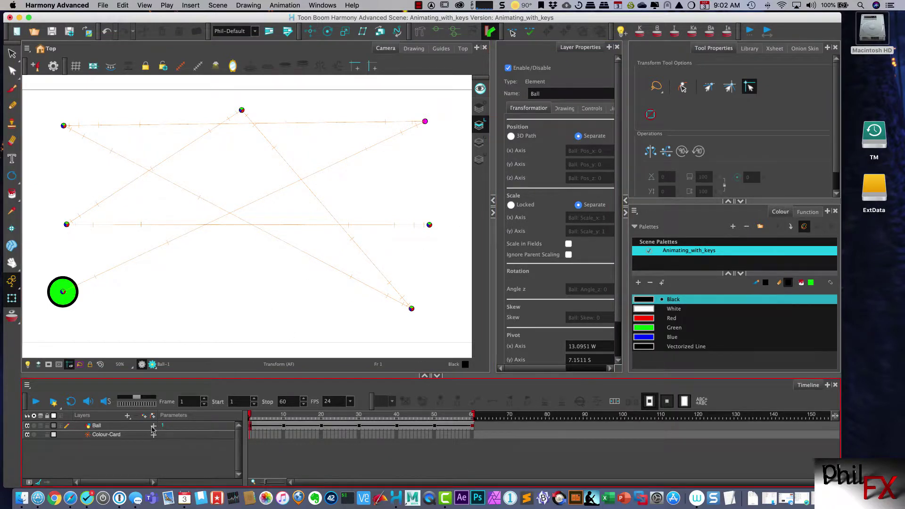
Expand the Ball layer's parameters, open its Position x function in the Bezier Editor, and enlarge the editor window clear of the ball's path.
left_click(154, 427)
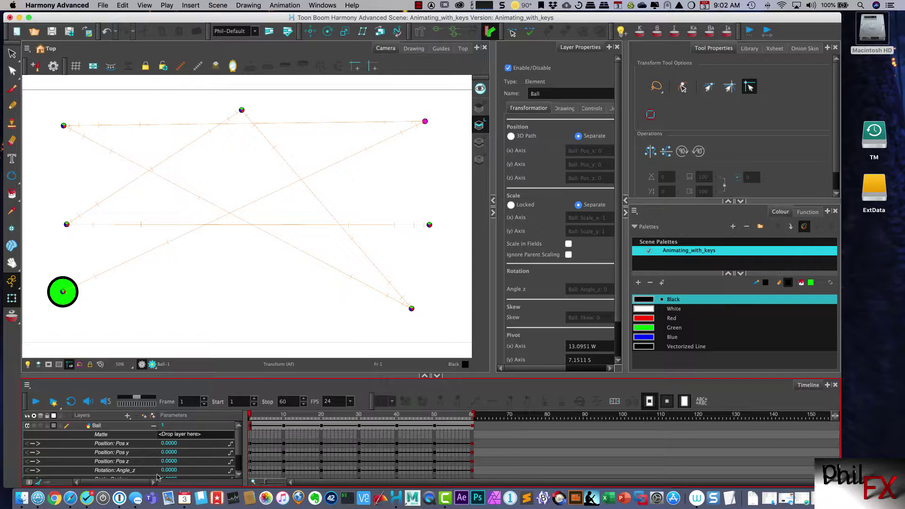
left_click(140, 445)
double_click(151, 446)
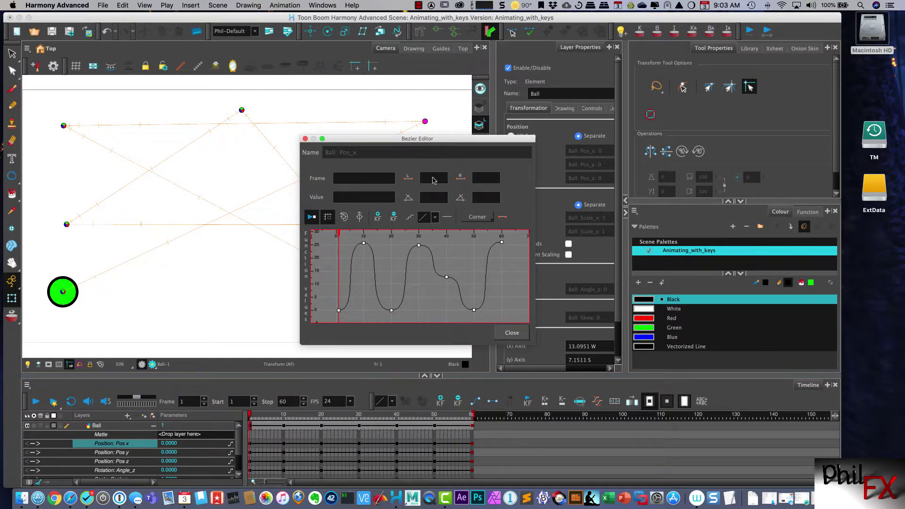
left_click_drag(434, 143, 579, 64)
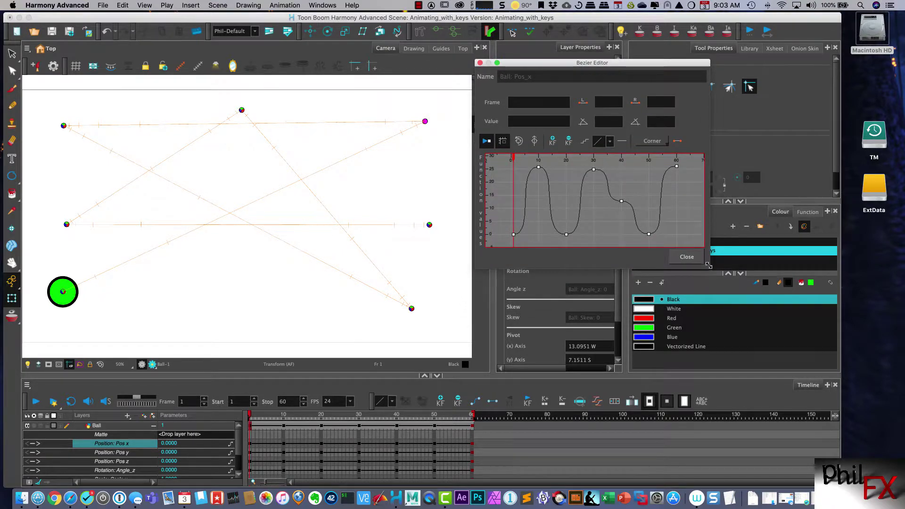
left_click_drag(710, 268, 794, 323)
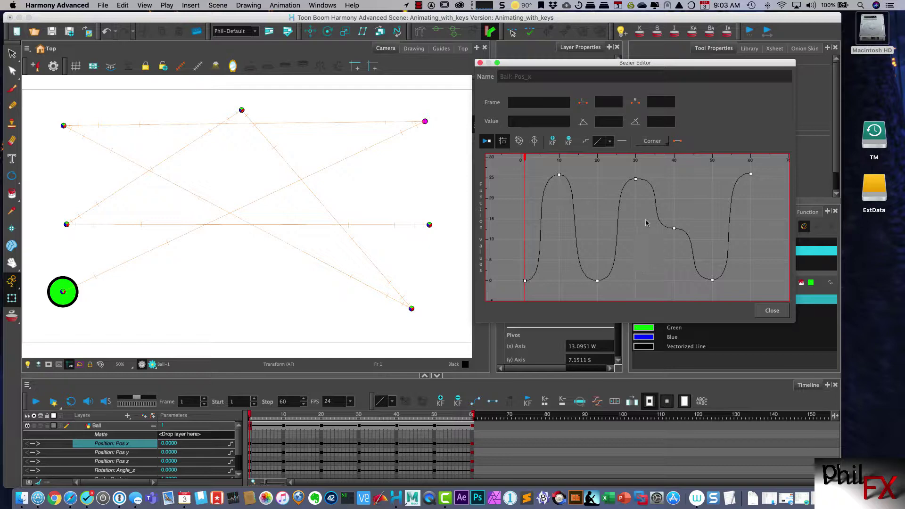
Reshape the right handle of the frame 1 keyframe on the Position x curve to length 4.9195 and angle 5.9342.
mouse_move(633, 271)
left_mouse_down()
mouse_move(640, 246)
mouse_move(618, 269)
mouse_move(669, 271)
mouse_move(629, 267)
mouse_move(646, 272)
left_mouse_up()
scroll(642, 270, "up", 5)
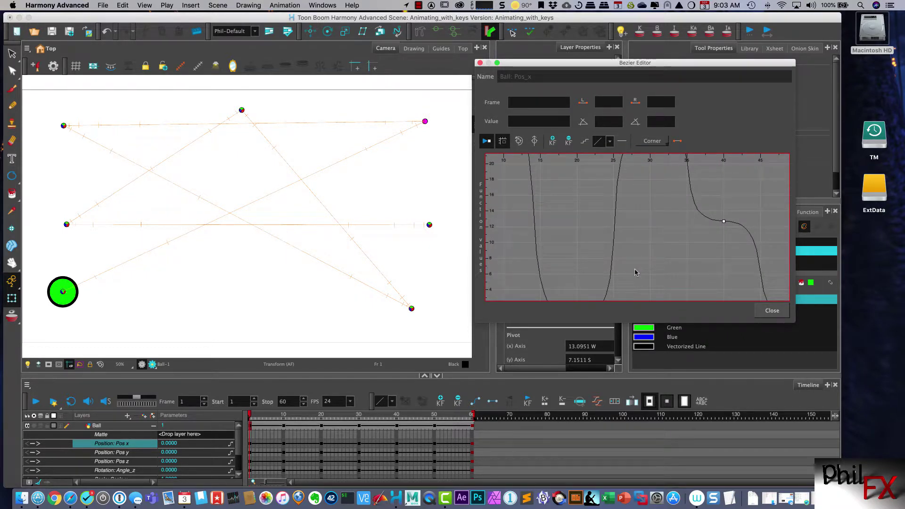
scroll(635, 271, "down", 6)
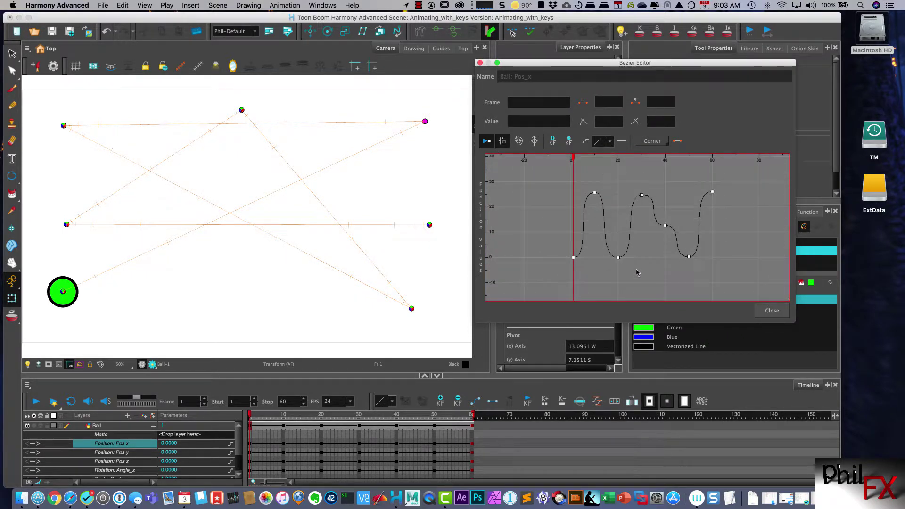
key("f")
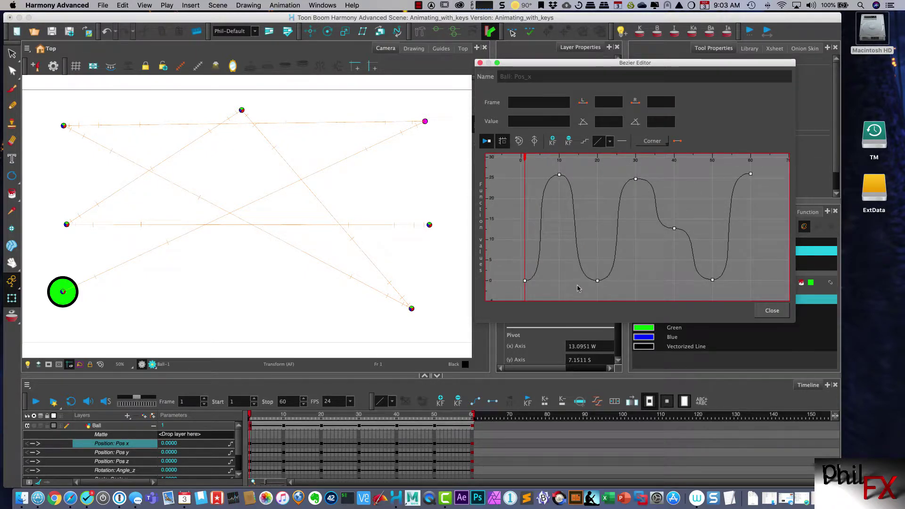
left_click_drag(563, 282, 642, 240)
scroll(669, 250, "up", 5)
left_click(635, 249)
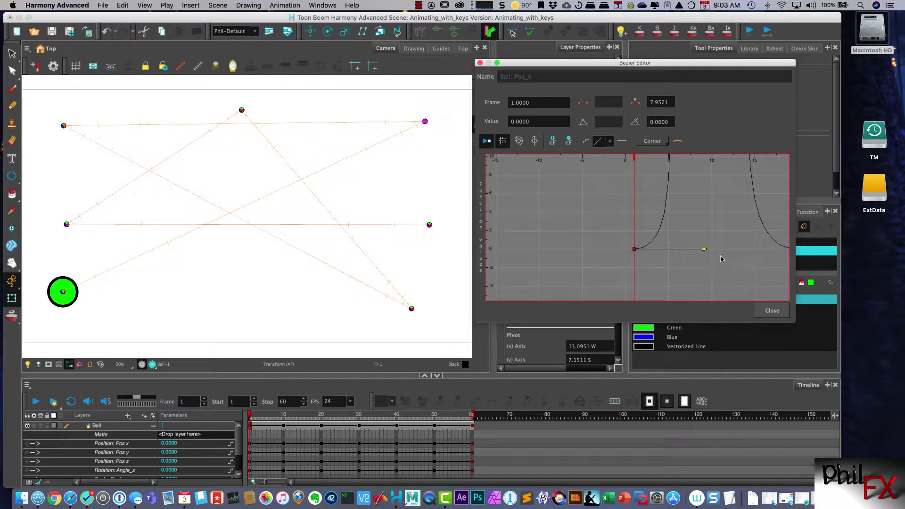
left_click_drag(704, 249, 717, 259)
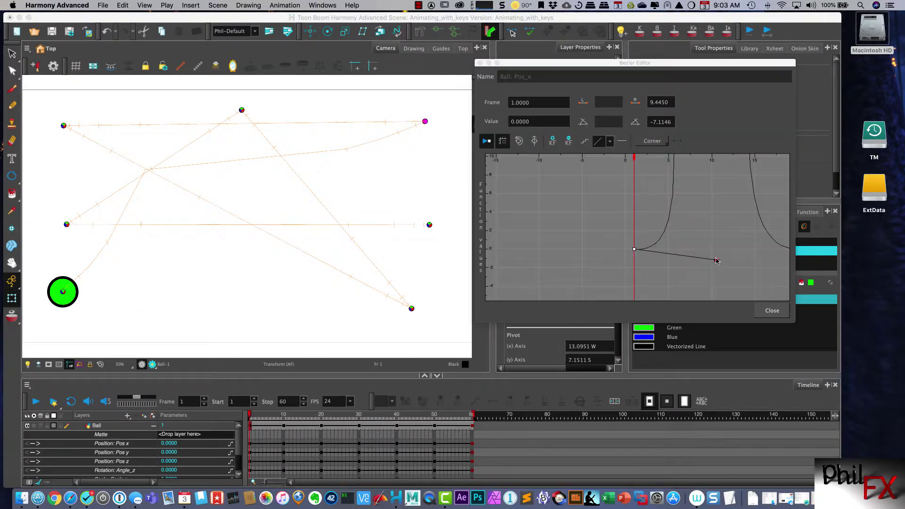
left_click_drag(717, 261, 678, 244)
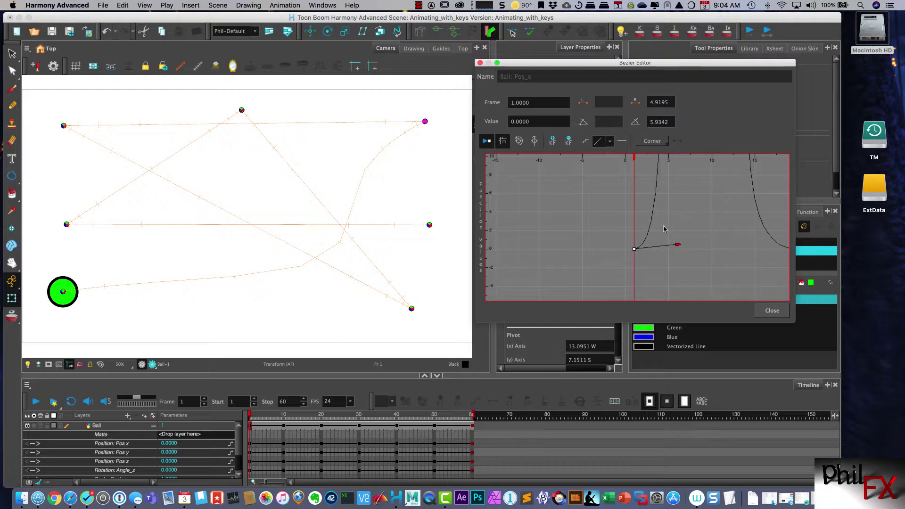
Pull the left handle of the frame 10 keyframe on the Position x curve downward, to a length of 9.0078.
scroll(666, 221, "down", 5)
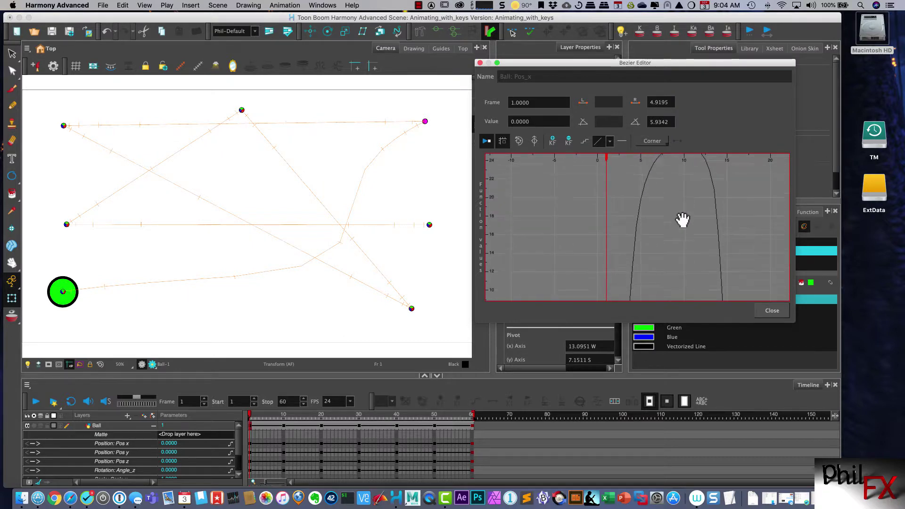
left_click(696, 207)
left_click_drag(618, 208, 625, 242)
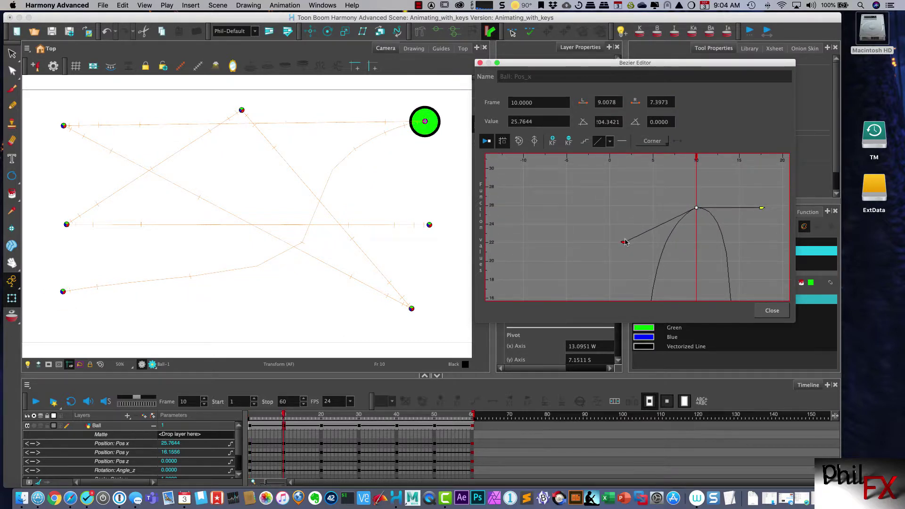
Raise the frame 10 keyframe's left handle to length 7.3326 and right handle to length 8.4901, angle 19.6014; close the Bezier Editor and collapse Ball's parameters.
left_click(696, 208)
left_click_drag(627, 241, 636, 184)
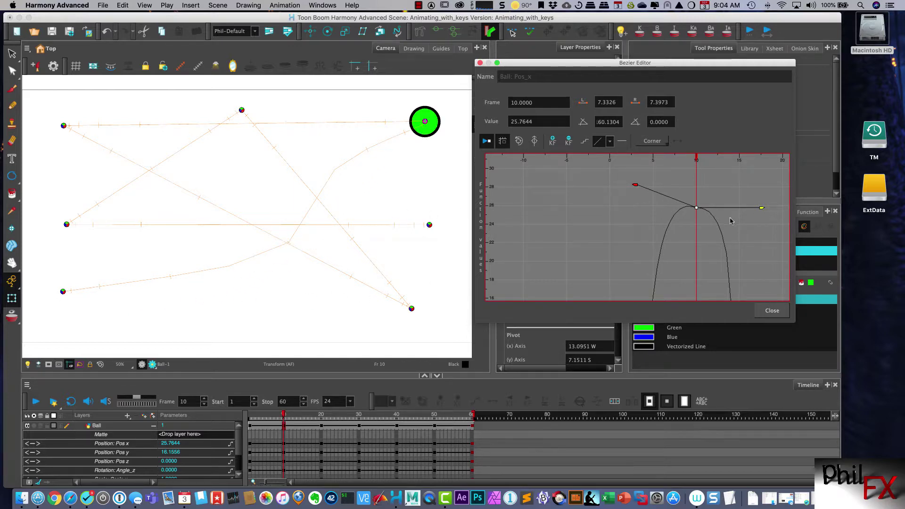
left_click(696, 208)
left_click_drag(763, 209, 767, 182)
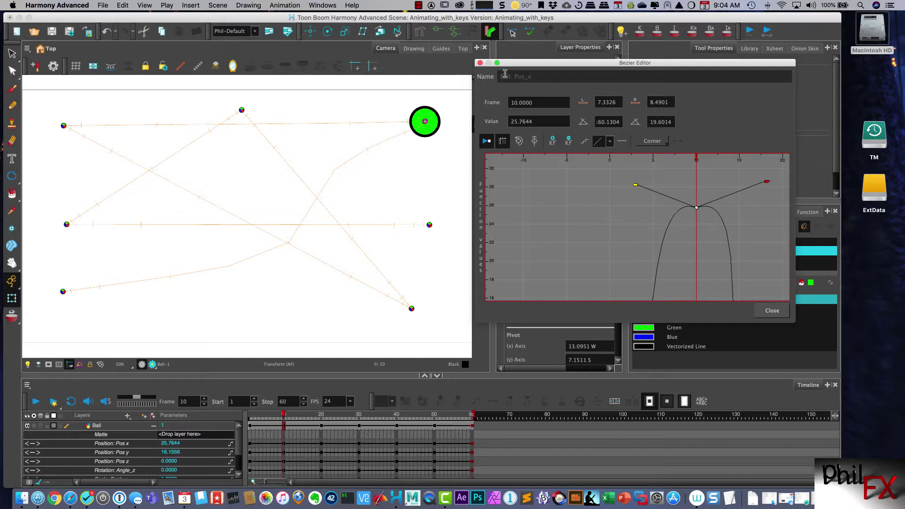
left_click(771, 310)
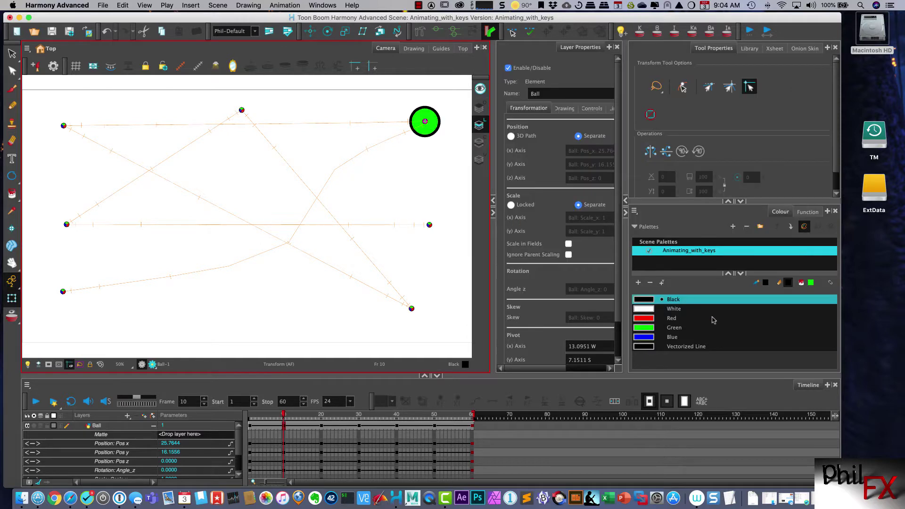
left_click(153, 426)
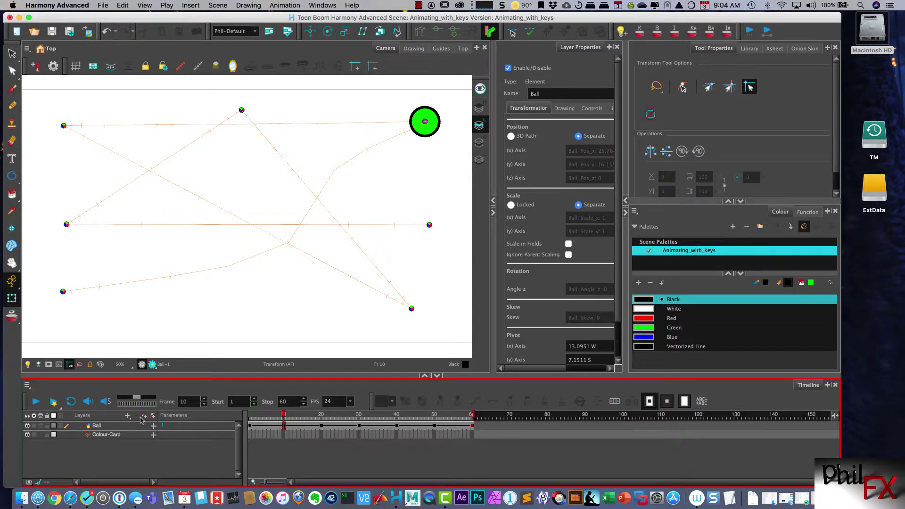
Add a vector drawing layer named 3dpath and hide the Ball layer.
left_click(143, 416)
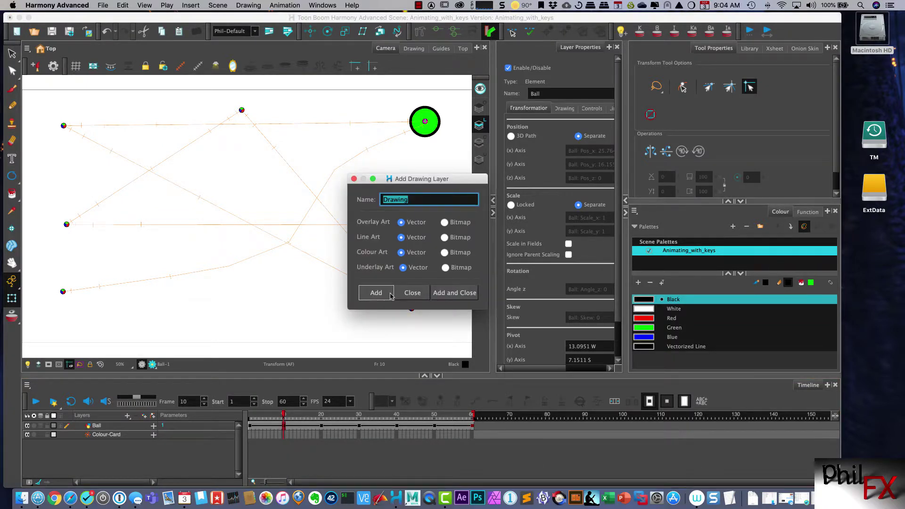
type("3dpath")
left_click(376, 292)
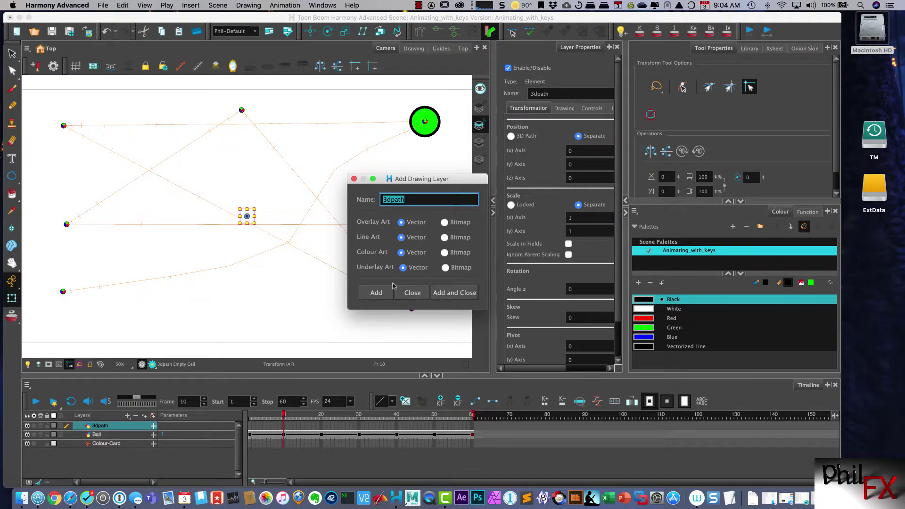
left_click(354, 178)
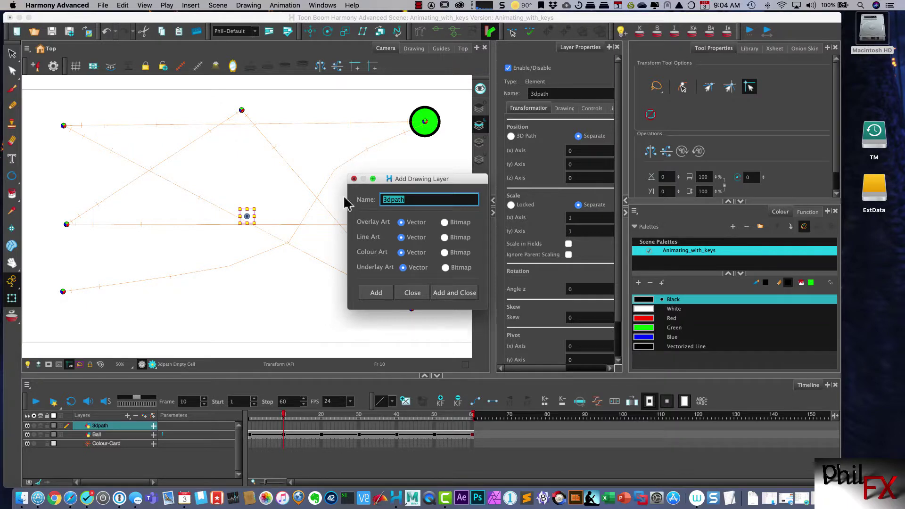
left_click(28, 435)
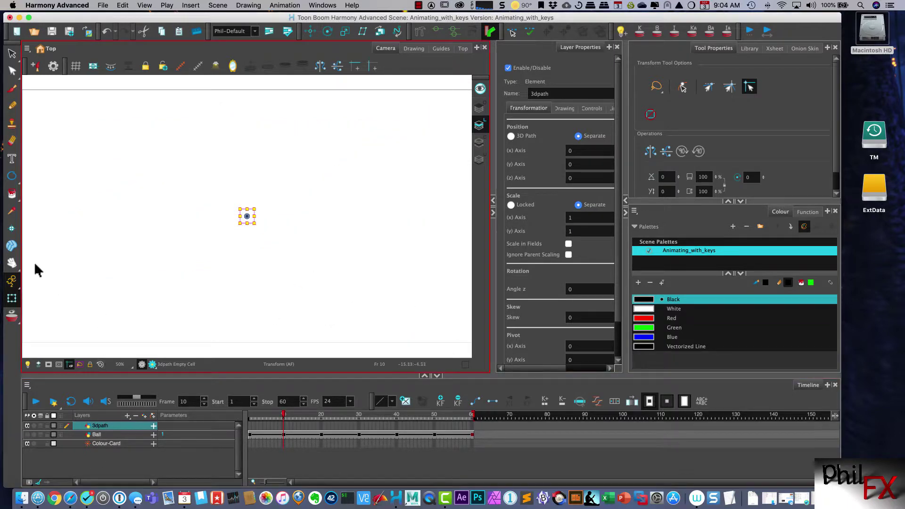
Draw a green, black-outlined circle in the lower-left of the camera view on the 3dpath layer and place the layer's pivot at its centre.
left_click(12, 176)
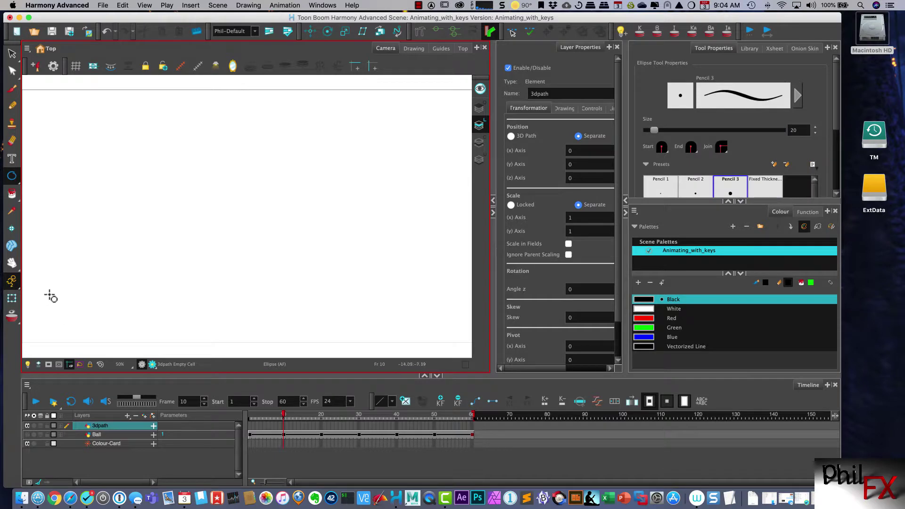
left_click_drag(48, 290, 83, 304)
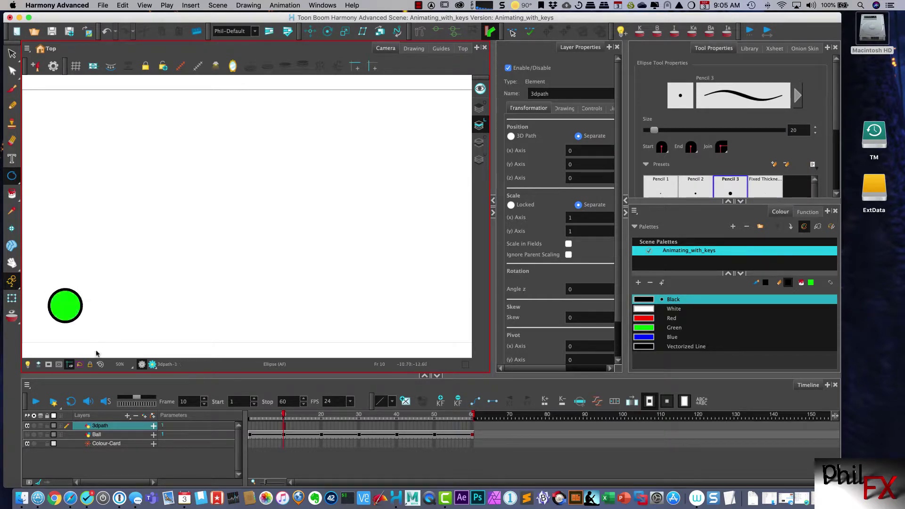
left_click(13, 299)
left_click(310, 31)
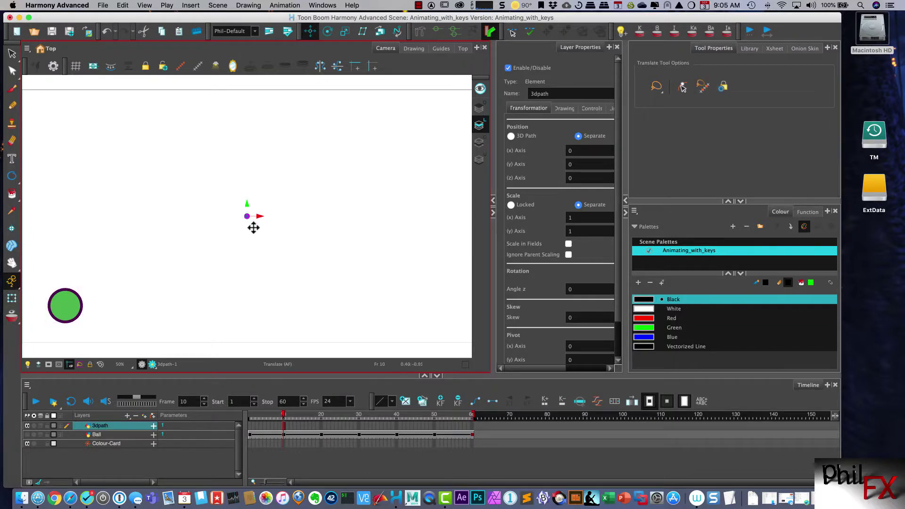
left_click(246, 217)
left_click_drag(246, 217, 163, 278)
left_click_drag(65, 308, 65, 307)
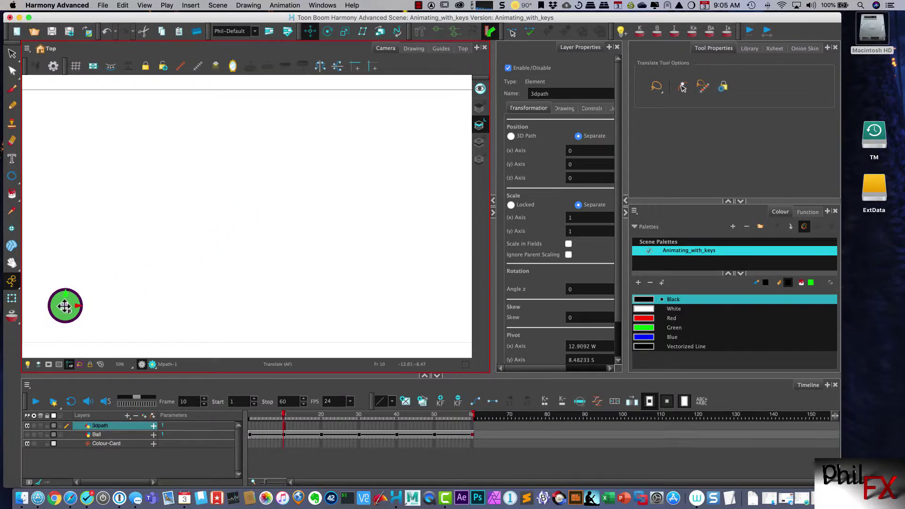
Set the 3dpath layer's position to 3D Path and extend the circle drawing's exposure over frames 1 to 60.
left_click(524, 141)
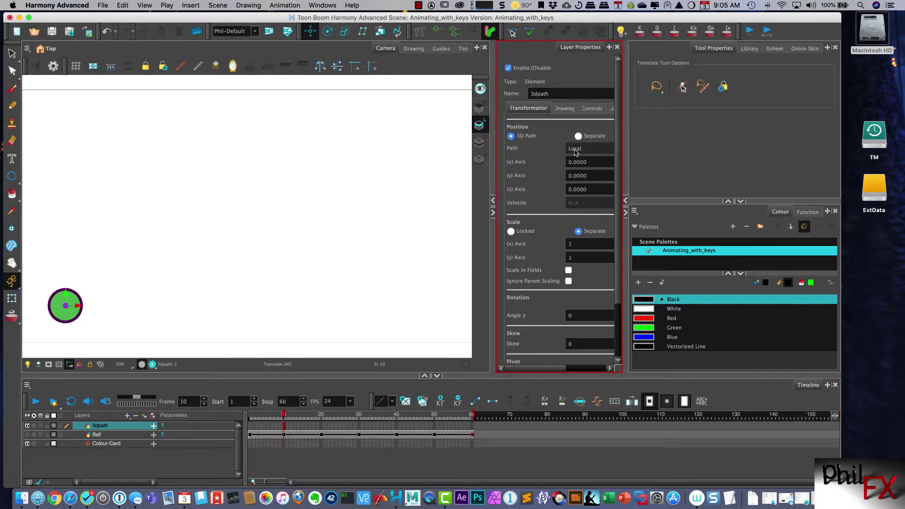
left_click(280, 415)
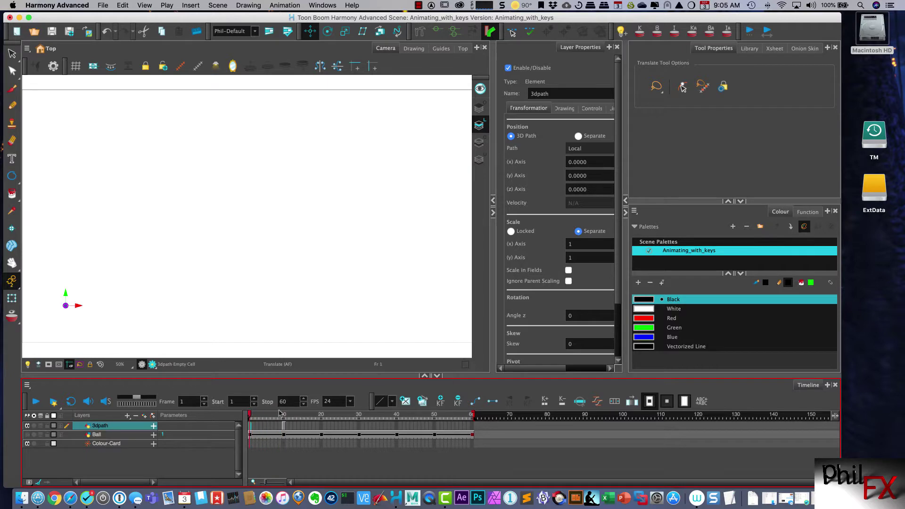
left_click(283, 426)
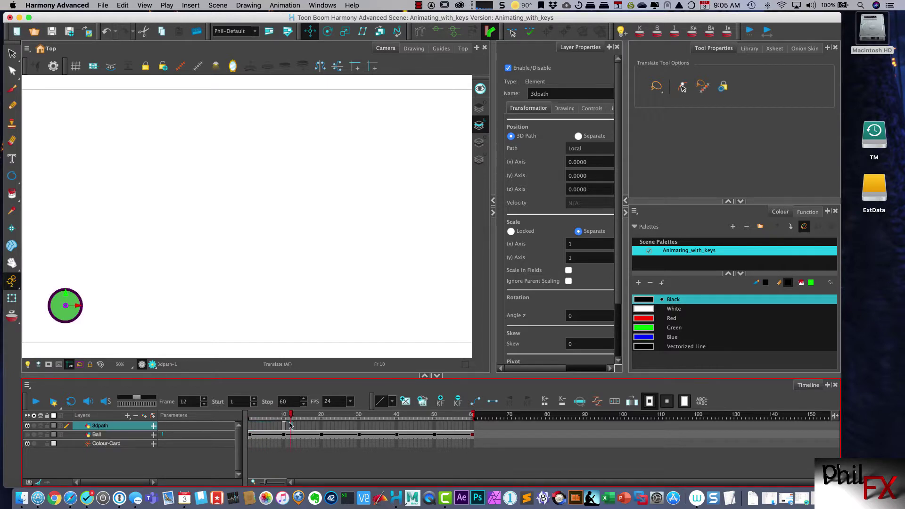
mouse_move(288, 427)
left_mouse_down()
mouse_move(251, 426)
mouse_move(286, 426)
left_mouse_up()
left_click(251, 426, "shift")
left_click(470, 426)
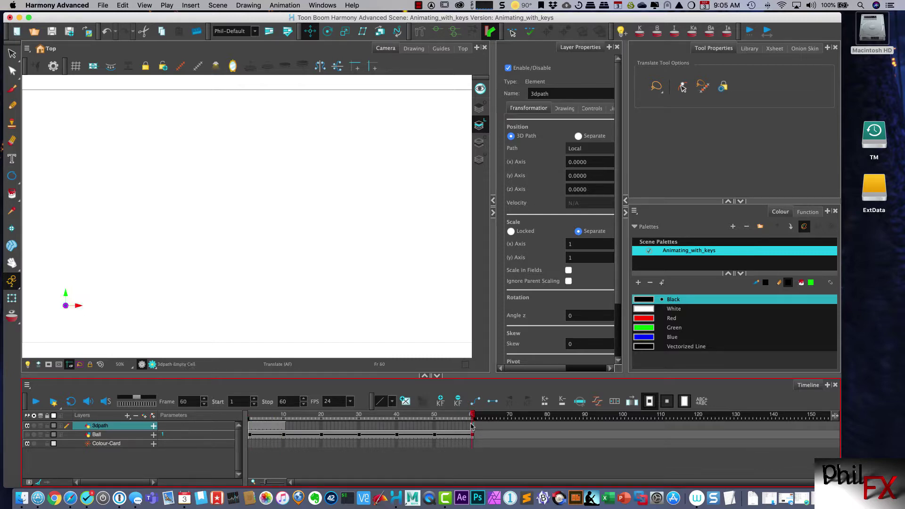
key("F5")
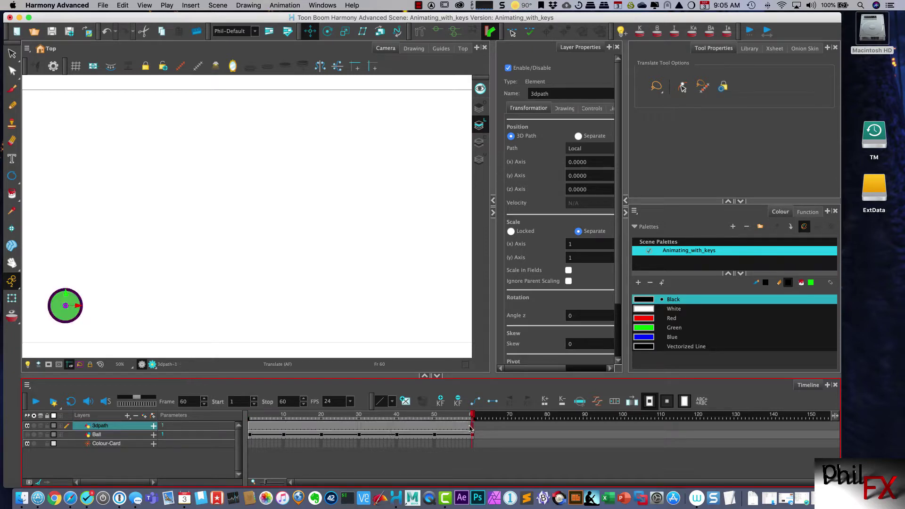
Add a keyframe on the 3dpath layer at frame 1 and shift the ball slightly down-left to about 0.37 W, 0.45 S.
left_click_drag(472, 416, 250, 414)
left_click(283, 5)
left_click(282, 6)
left_click(442, 400)
mouse_move(75, 313)
left_mouse_down()
mouse_move(379, 144)
mouse_move(76, 296)
mouse_move(70, 317)
left_mouse_up()
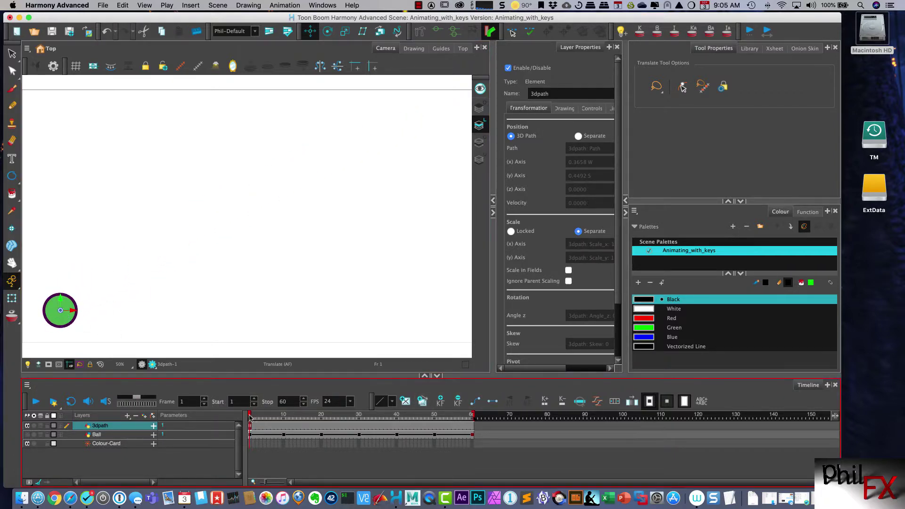
Position the ball near the view's upper-right corner at frame 10 and near its upper-left corner at frame 20.
left_click_drag(251, 416, 288, 411)
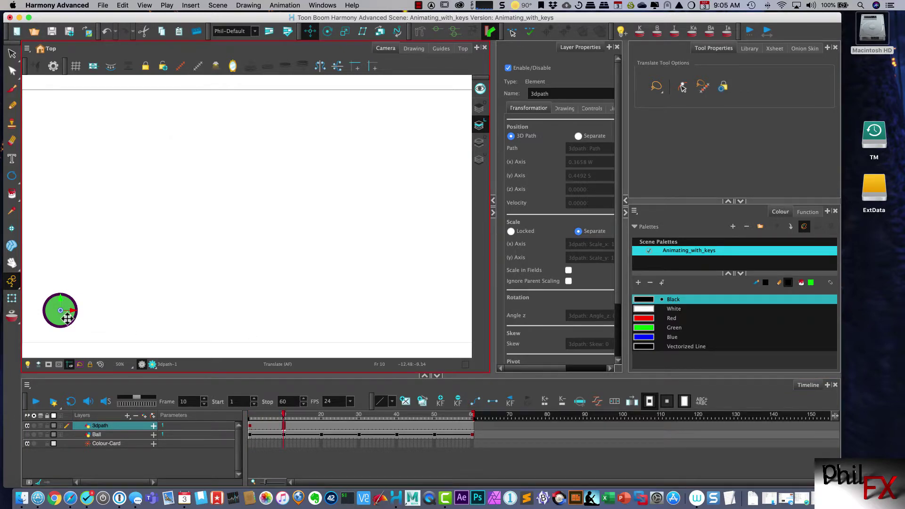
left_click_drag(67, 319, 442, 128)
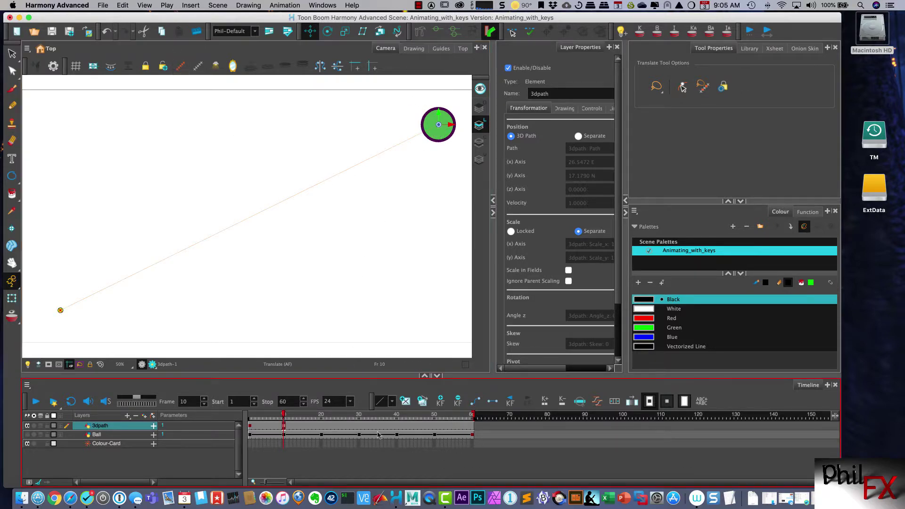
left_click_drag(284, 418, 324, 415)
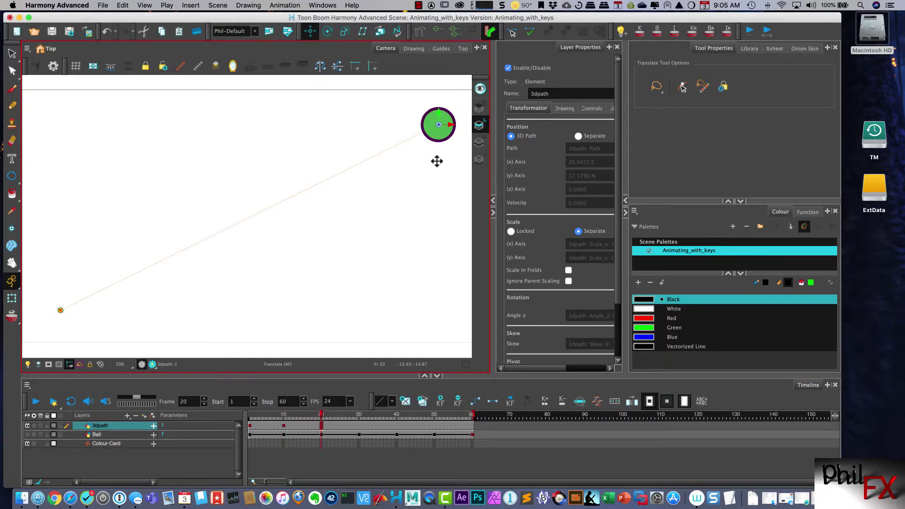
left_click_drag(438, 127, 75, 131)
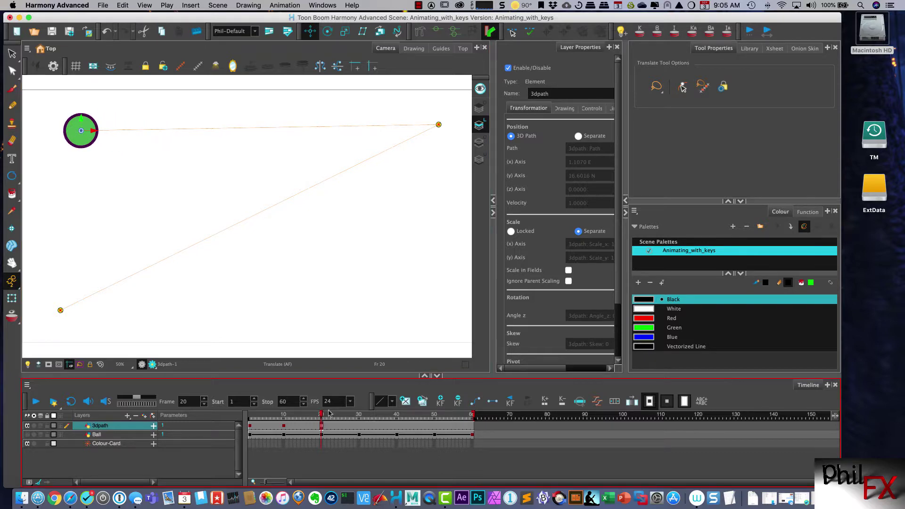
Position the ball near the view's lower-right corner at frame 30 and at the upper middle at frame 40.
left_click_drag(321, 415, 358, 416)
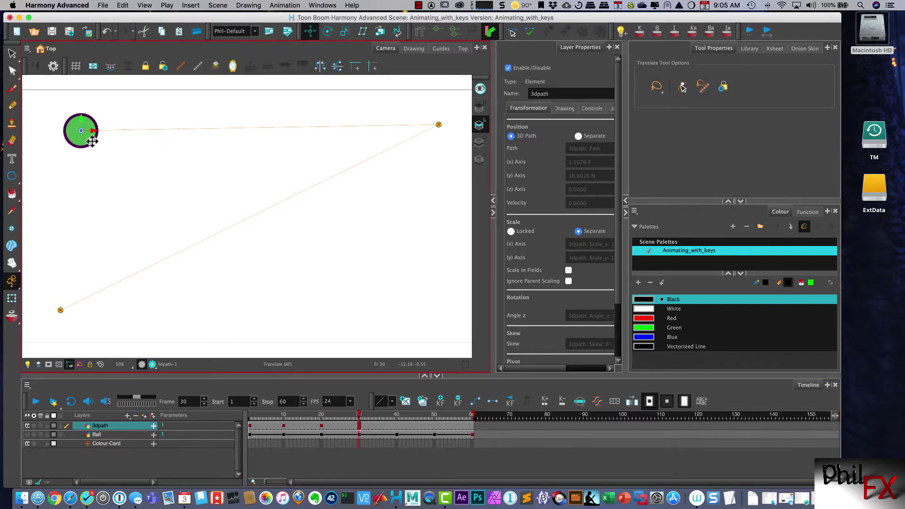
left_click_drag(87, 137, 251, 149)
left_click(397, 415)
Position the ball at the view's middle-left at frame 50 and at its middle-right at frame 60.
left_click_drag(397, 415, 423, 415)
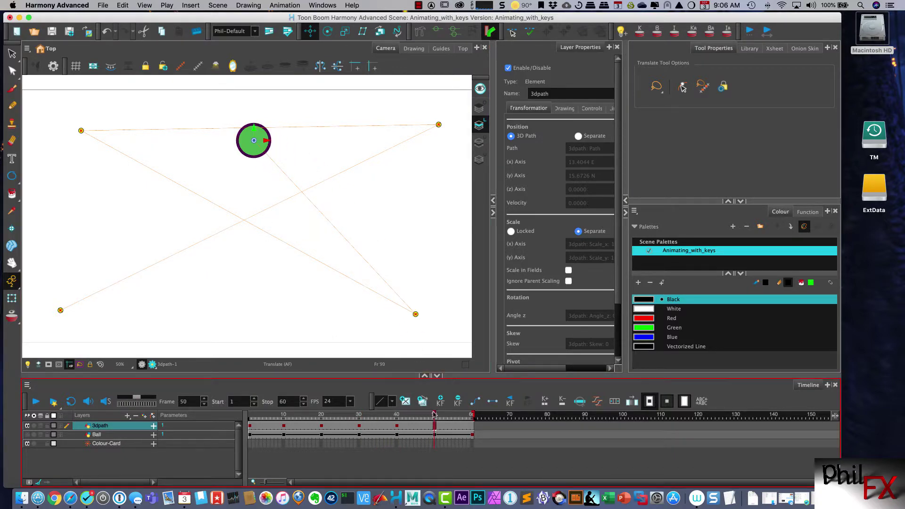
left_click_drag(254, 141, 77, 213)
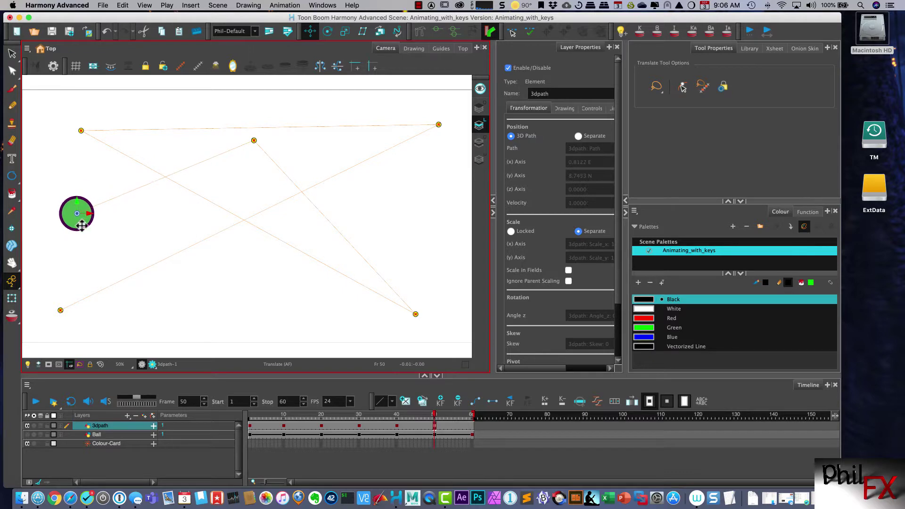
left_click_drag(436, 415, 471, 415)
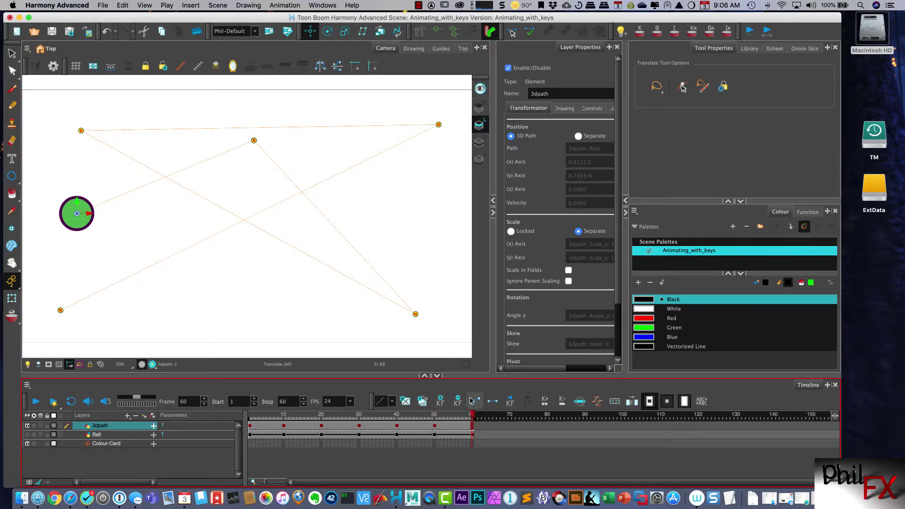
left_click_drag(77, 214, 429, 227)
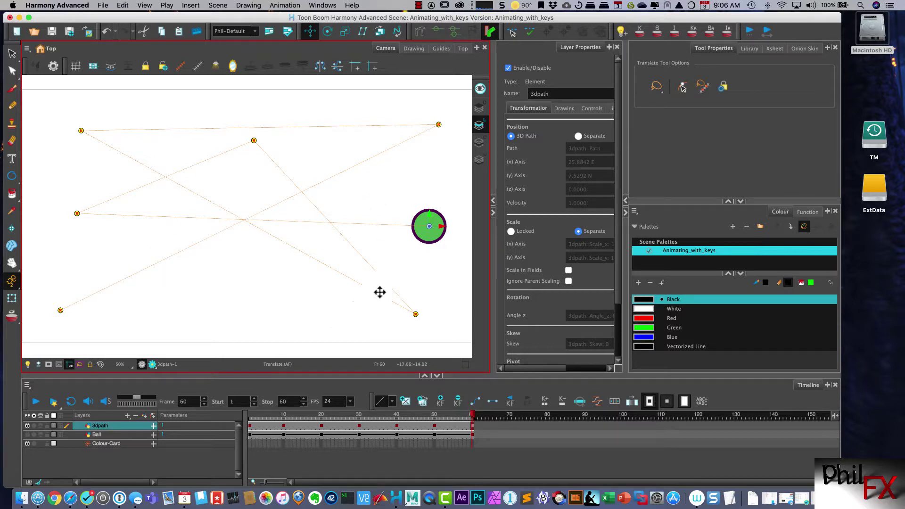
Convert all 3dpath keyframes from frame 1 to 60 to motion keyframes.
left_click(515, 136)
left_click(253, 428)
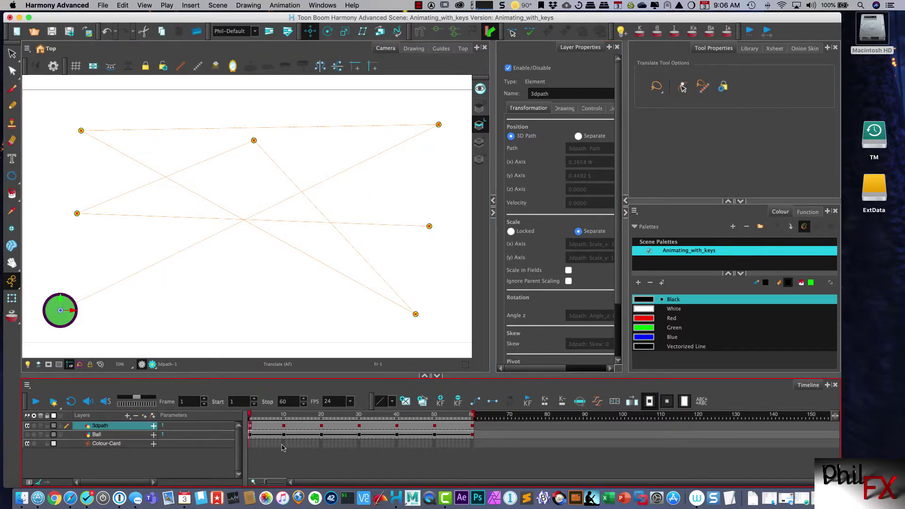
left_click(473, 426, "shift")
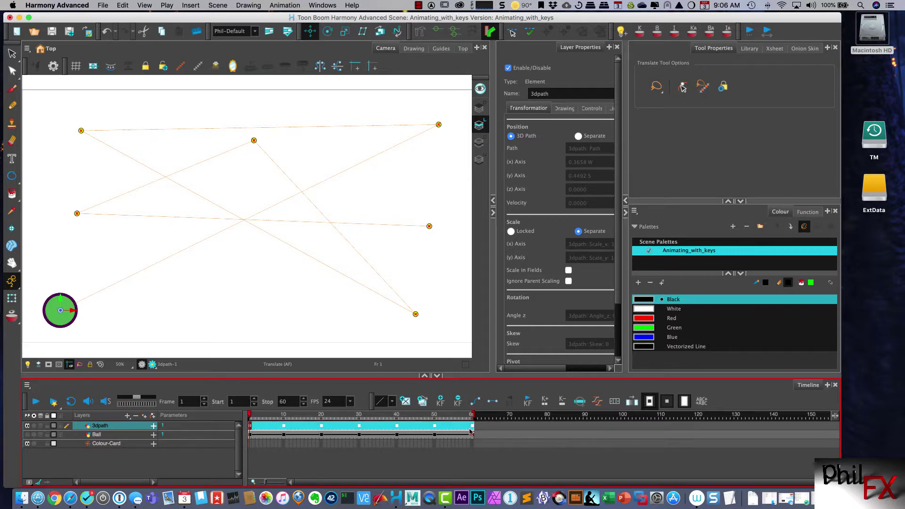
right_click(457, 427)
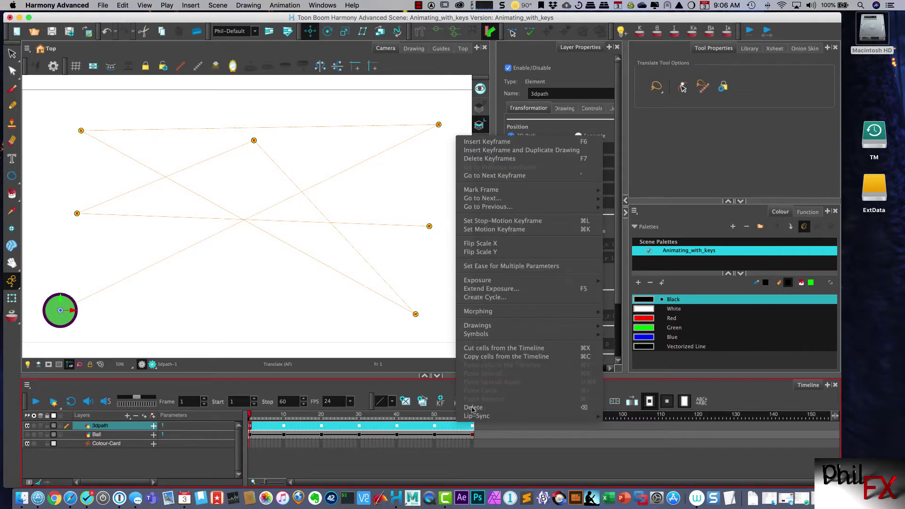
left_click(582, 230)
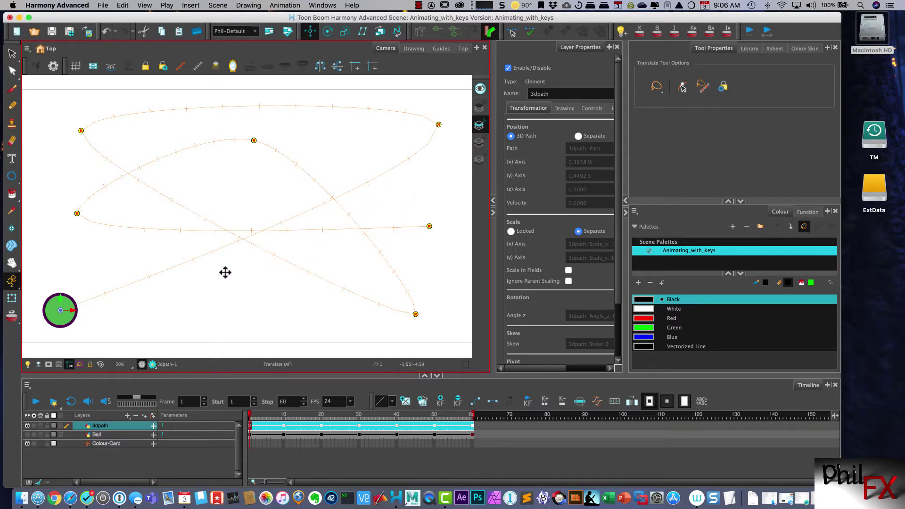
Add trajectory control points on both sides of the upper-right frame 10 keyframe and the upper-left frame 20 keyframe.
left_click(12, 54)
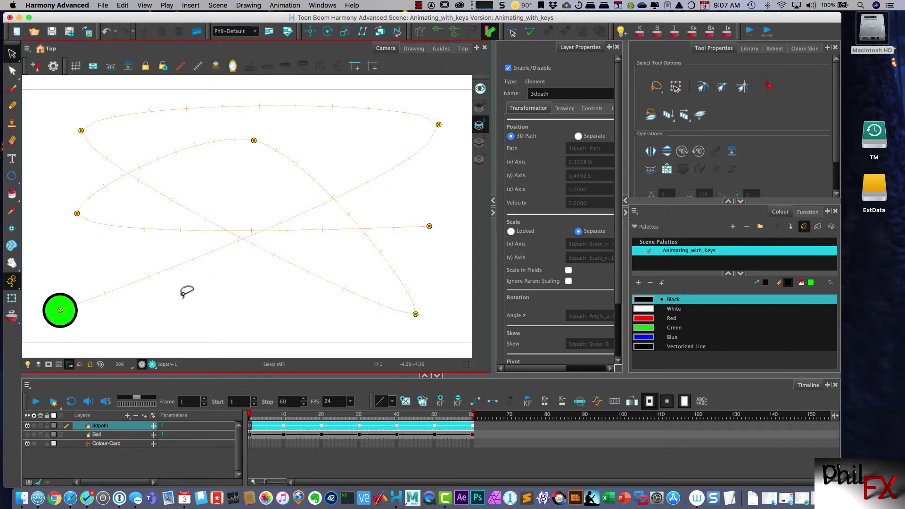
left_click(385, 174)
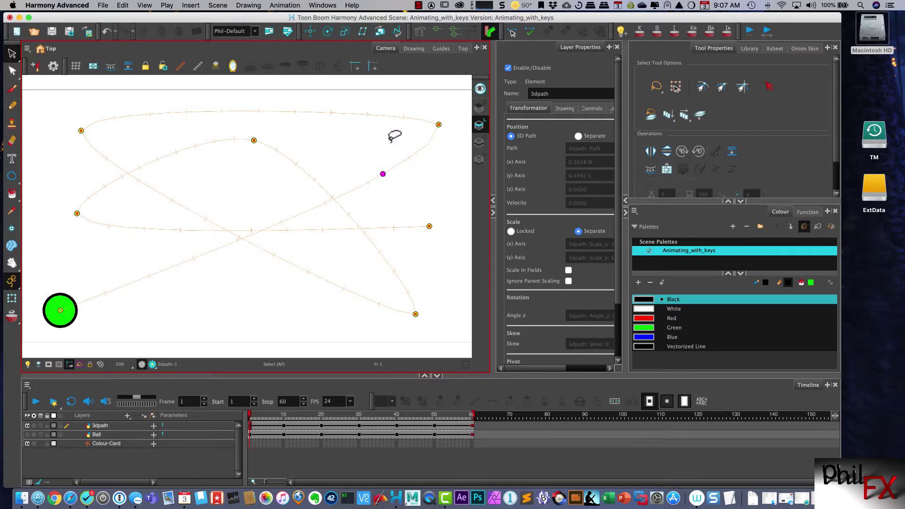
left_click(378, 115)
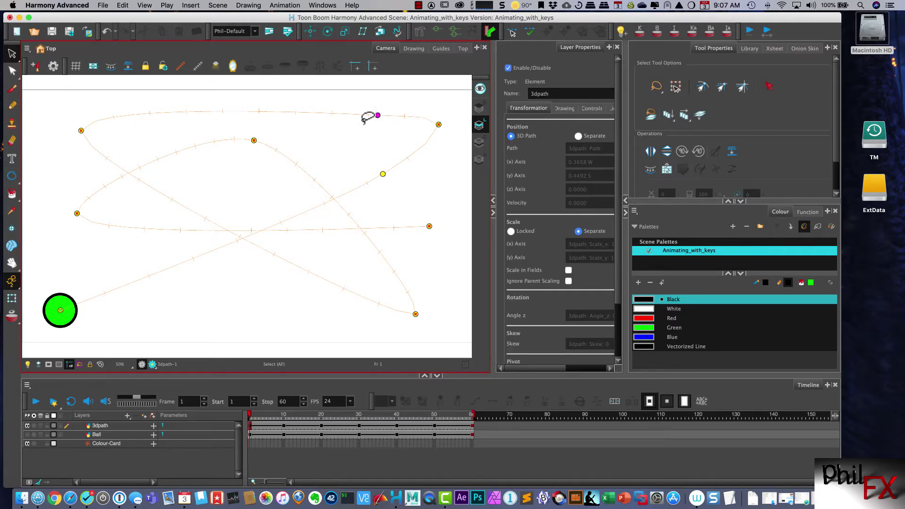
left_click(135, 115)
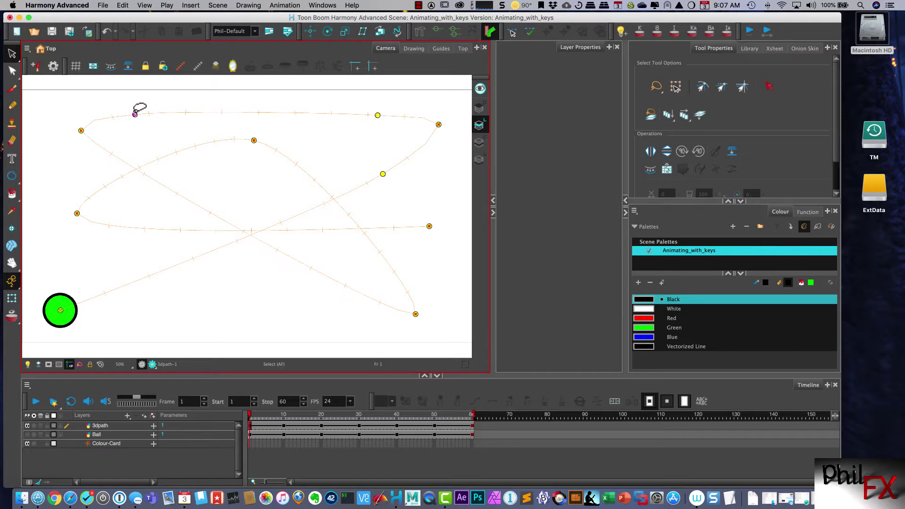
left_click(121, 160)
Add control points on both sides of the middle-left and lower-right keyframes, plus one on the path near the ball's start.
left_click(119, 227)
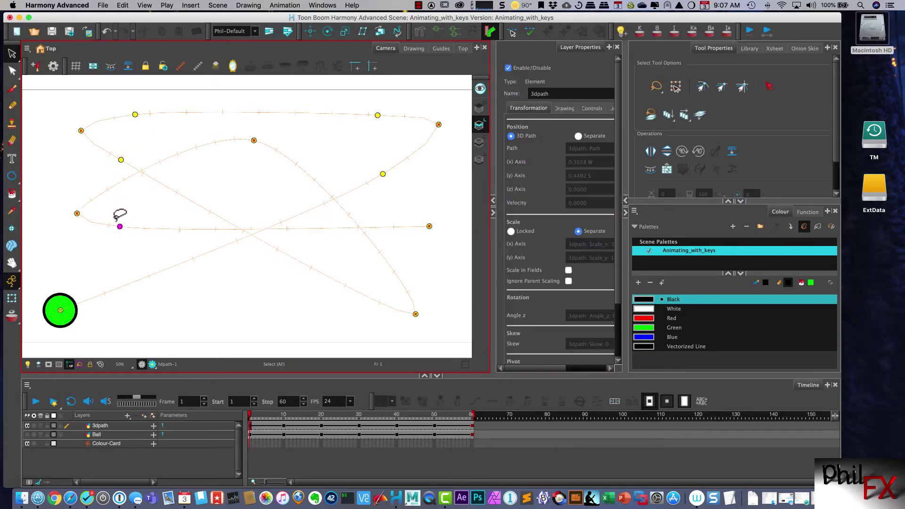
left_click(108, 190)
left_click(141, 279)
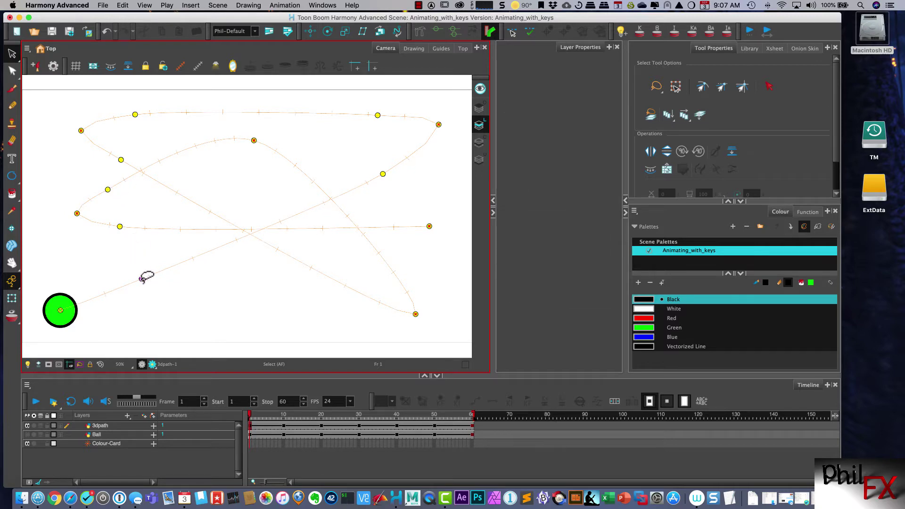
left_click(315, 270)
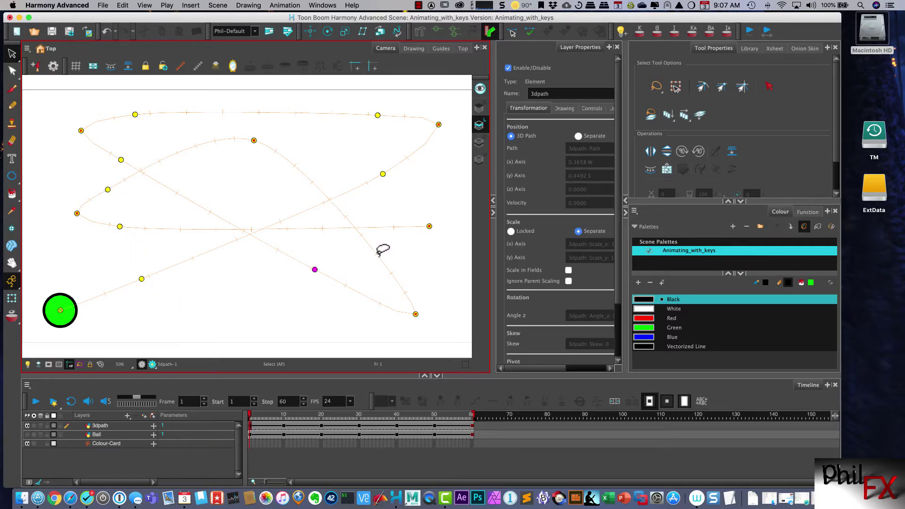
left_click(379, 258)
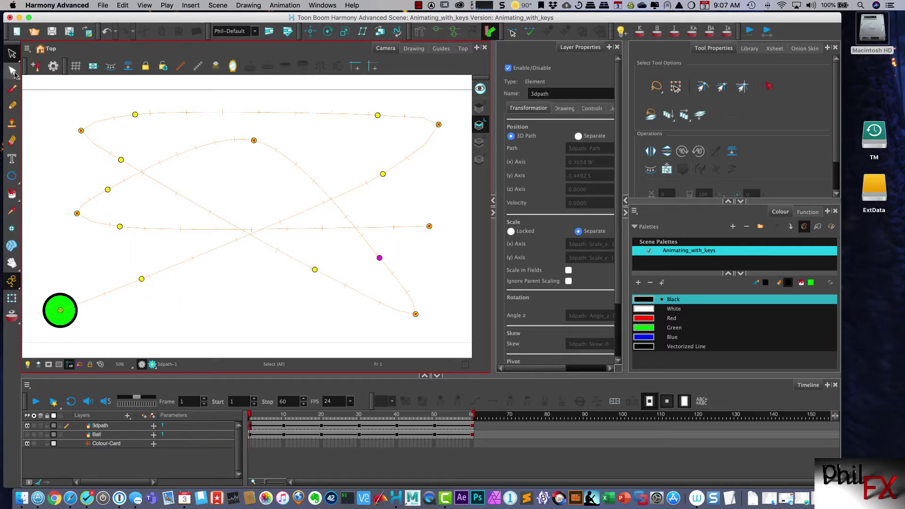
With the Transform tool, widen the curves by pulling the control points beside the lower-right, upper-right and upper-left keyframes away from their corners.
left_click(12, 70)
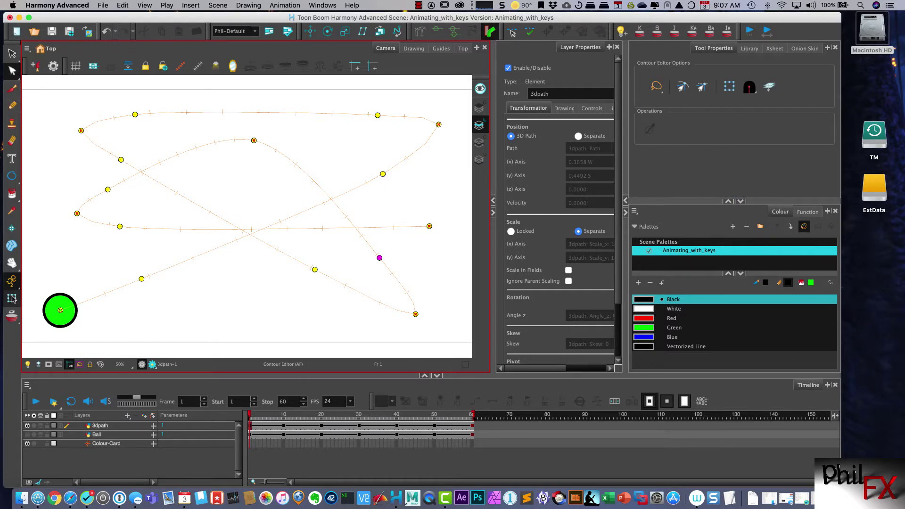
left_click(12, 298)
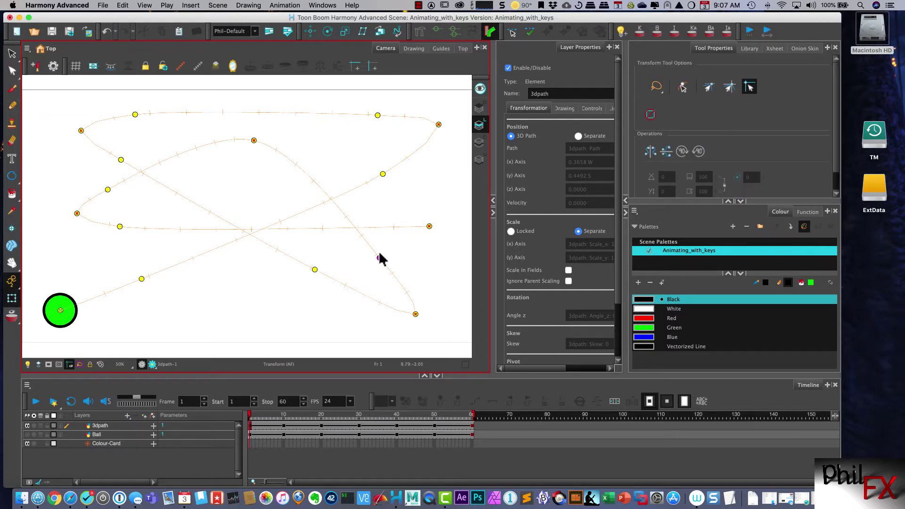
left_click_drag(380, 259, 392, 244)
left_click_drag(383, 174, 385, 203)
left_click_drag(373, 110, 352, 97)
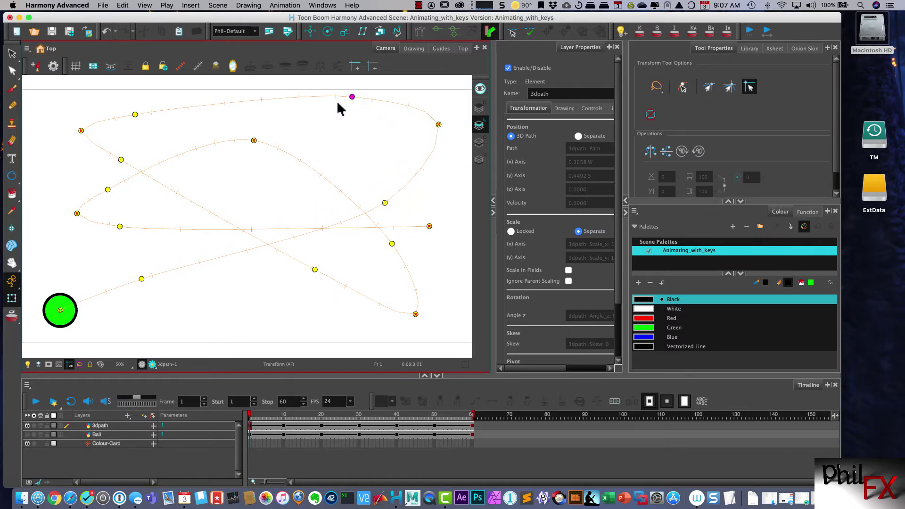
left_click_drag(134, 114, 131, 102)
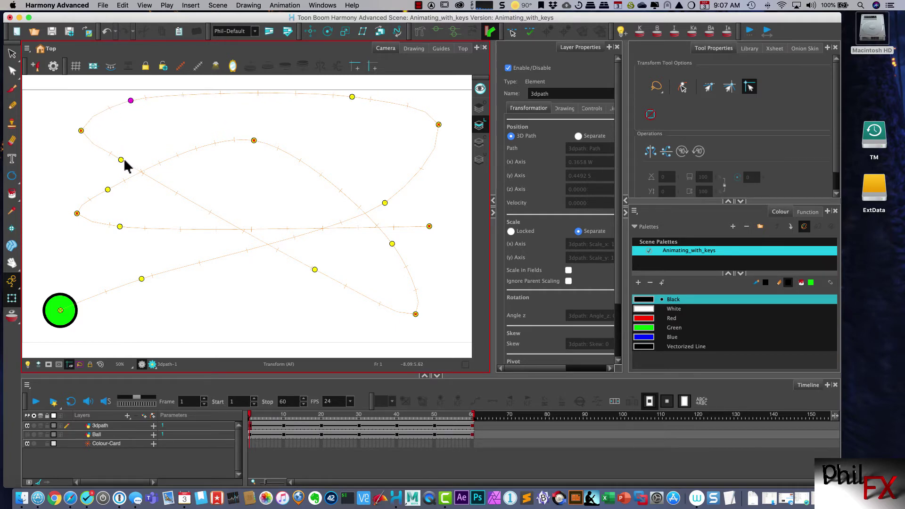
left_click_drag(124, 161, 115, 168)
Shift the upper-left and middle-left keyframes outward, lower the control point after the middle-left one, and raise the upper-middle keyframe.
left_click_drag(82, 132, 56, 116)
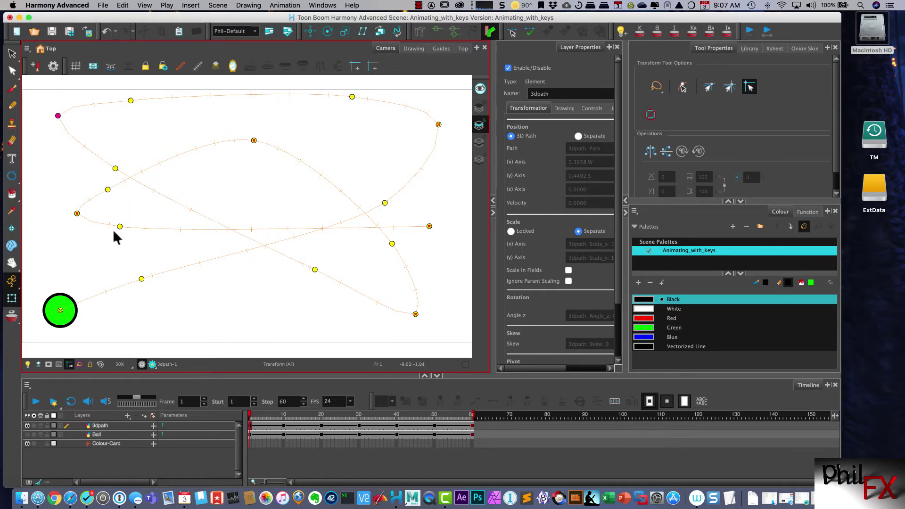
left_click_drag(77, 213, 59, 237)
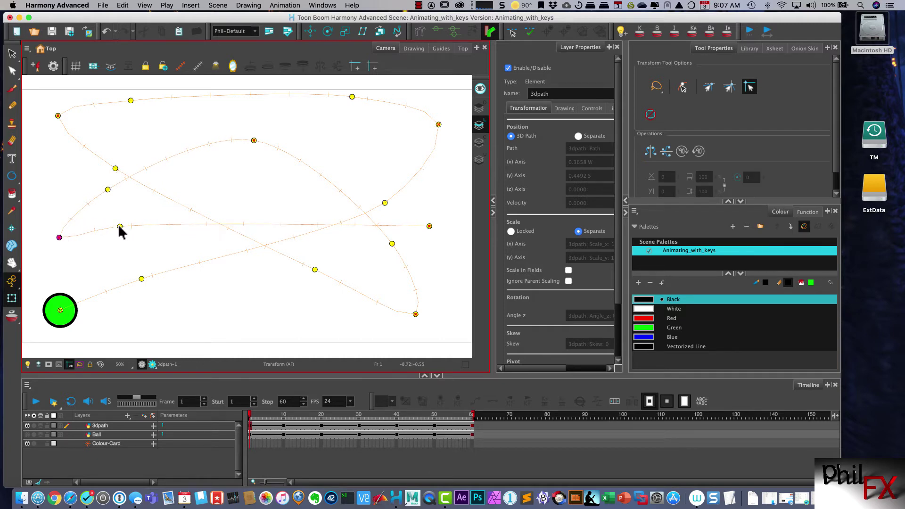
left_click_drag(120, 226, 110, 276)
left_click_drag(108, 191, 100, 191)
left_click_drag(254, 140, 247, 117)
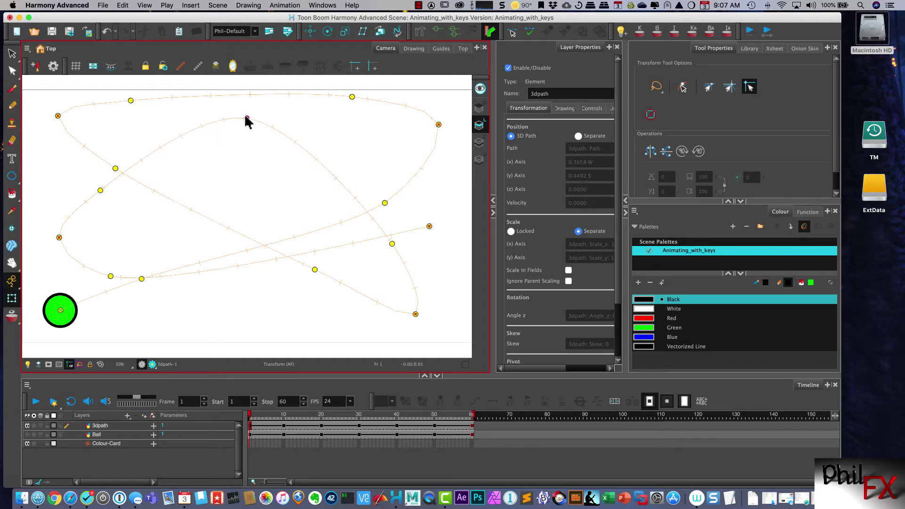
Bow the frame 20 to 30 path outward by moving its control points toward the left edge and lower middle, and adjust the right-hand control points.
left_click_drag(385, 203, 387, 198)
left_click_drag(392, 244, 406, 243)
left_click_drag(315, 270, 222, 303)
mouse_move(115, 168)
left_mouse_down()
mouse_move(75, 189)
mouse_move(74, 169)
mouse_move(106, 171)
left_mouse_up()
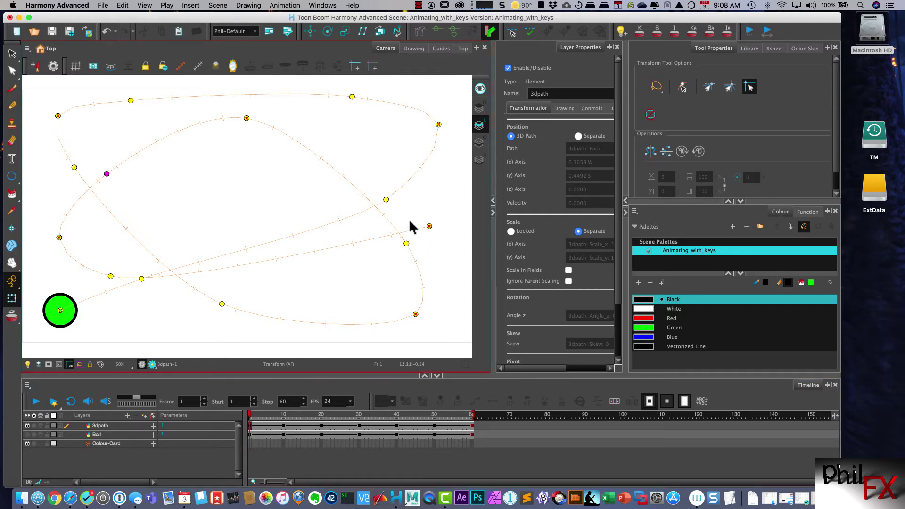
Move the first segment's upper control point inward and raise the control points on both sides of the upper-middle keyframe to round the arch.
left_click_drag(386, 200, 331, 215)
left_click_drag(406, 244, 390, 159)
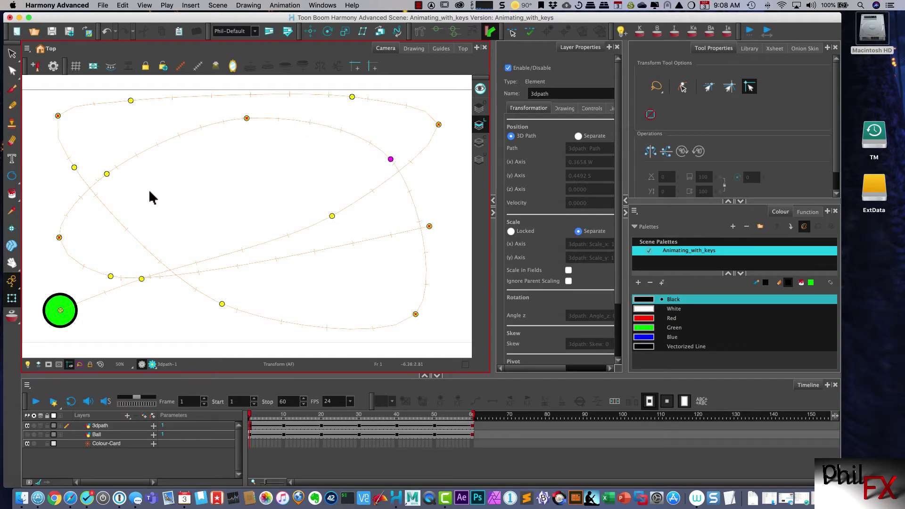
left_click_drag(107, 174, 105, 166)
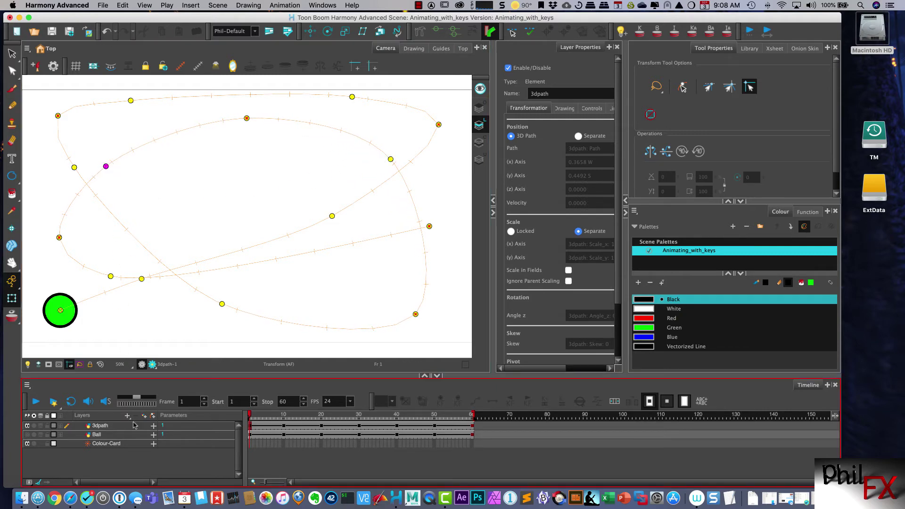
Play the reshaped path animation in a loop, stop it, and return the playhead to frame 1.
left_click(70, 401)
left_click(34, 401)
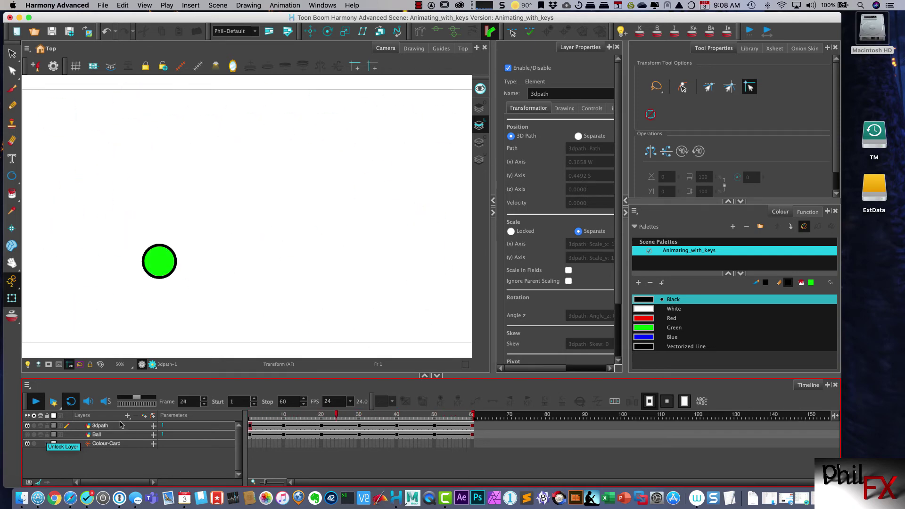
key("Return")
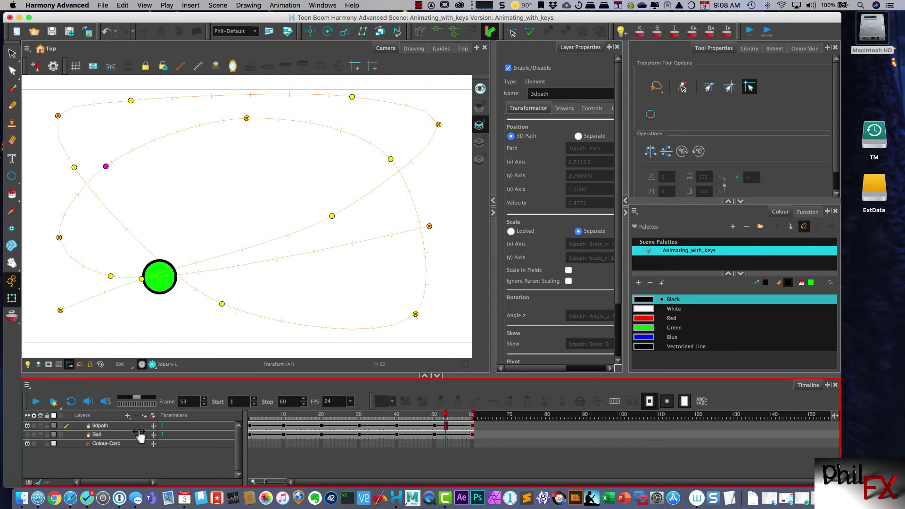
left_click_drag(450, 415, 247, 418)
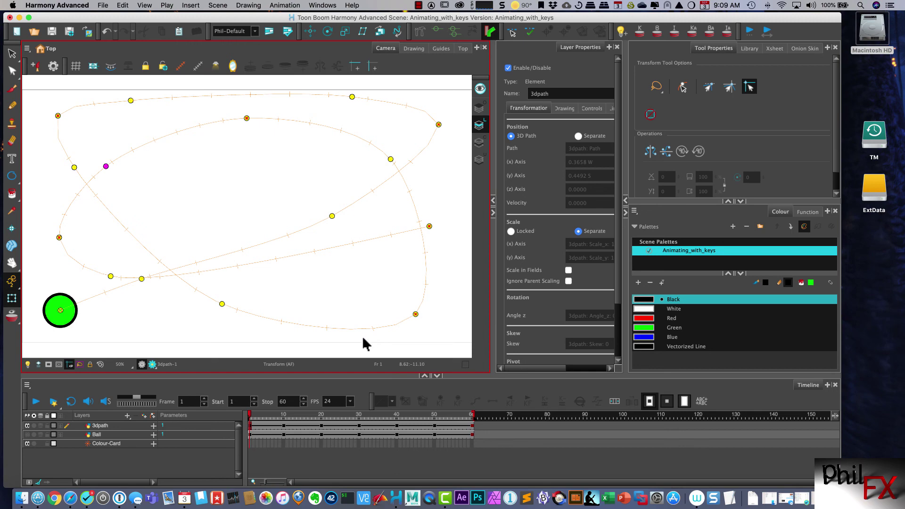
left_click(418, 6)
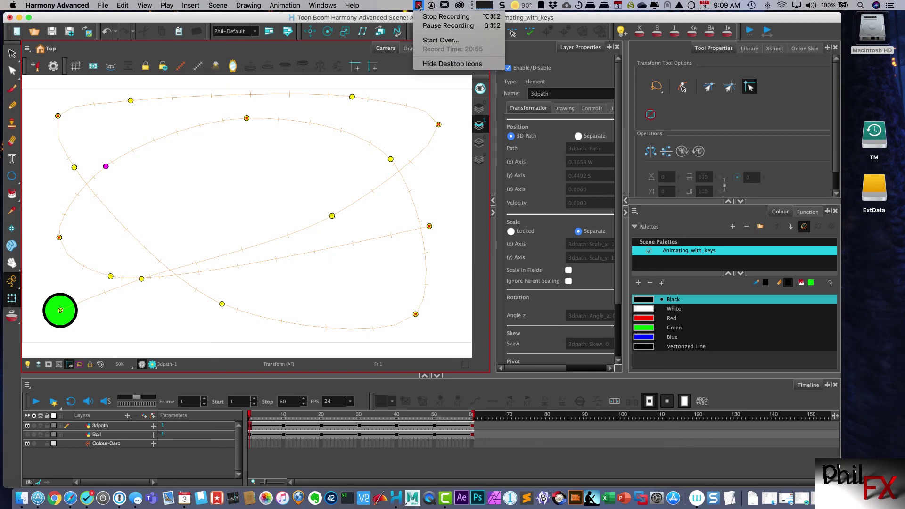